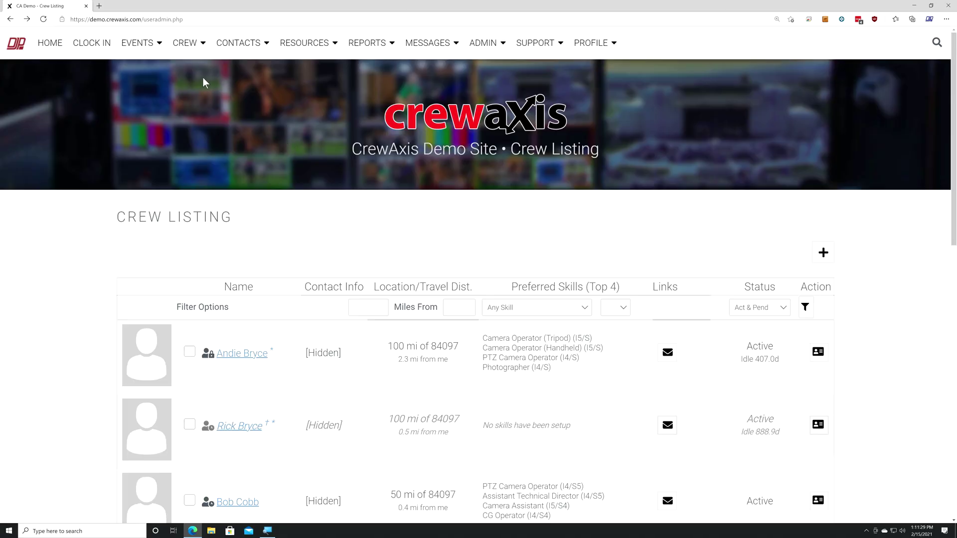
Open the crew groups page and bring up the membership of the Core Crew group for editing
click(146, 101)
click(210, 247)
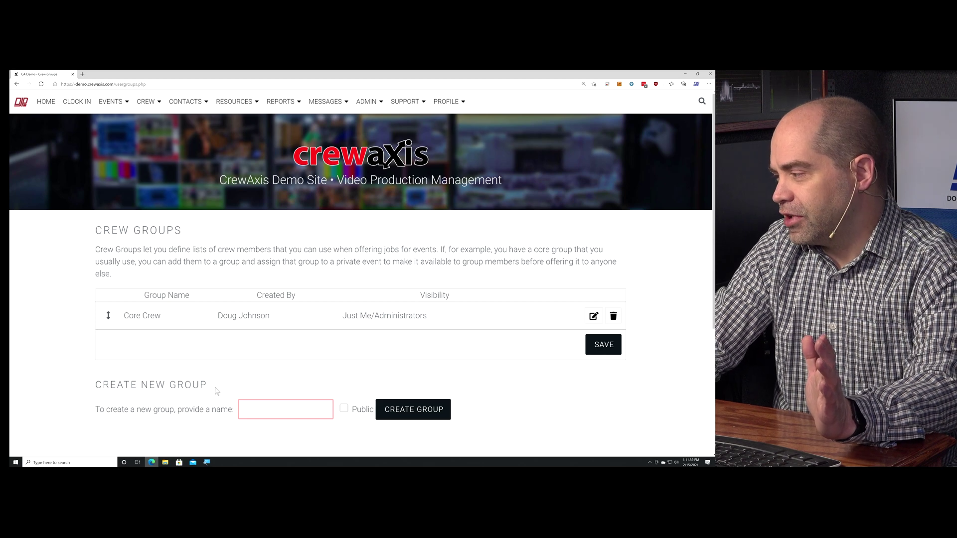
click(264, 405)
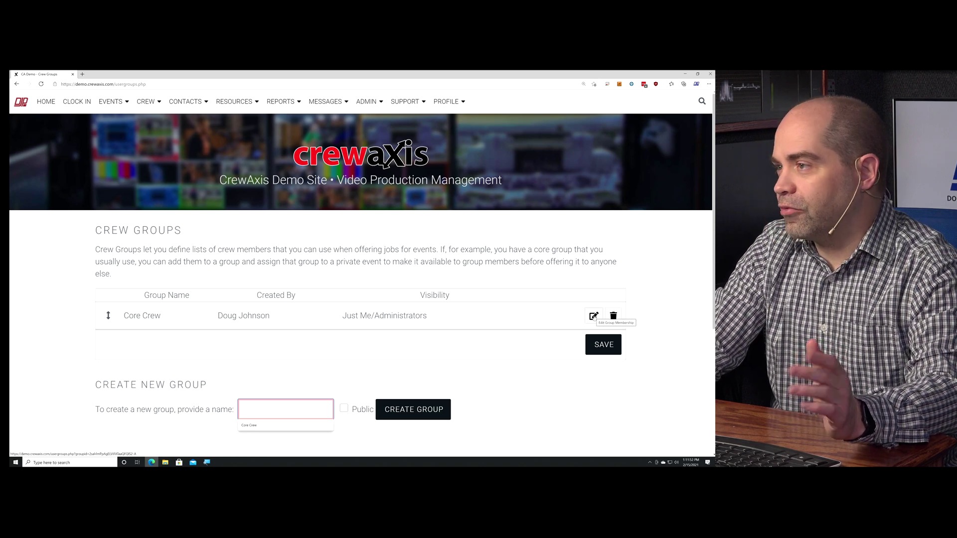
click(594, 316)
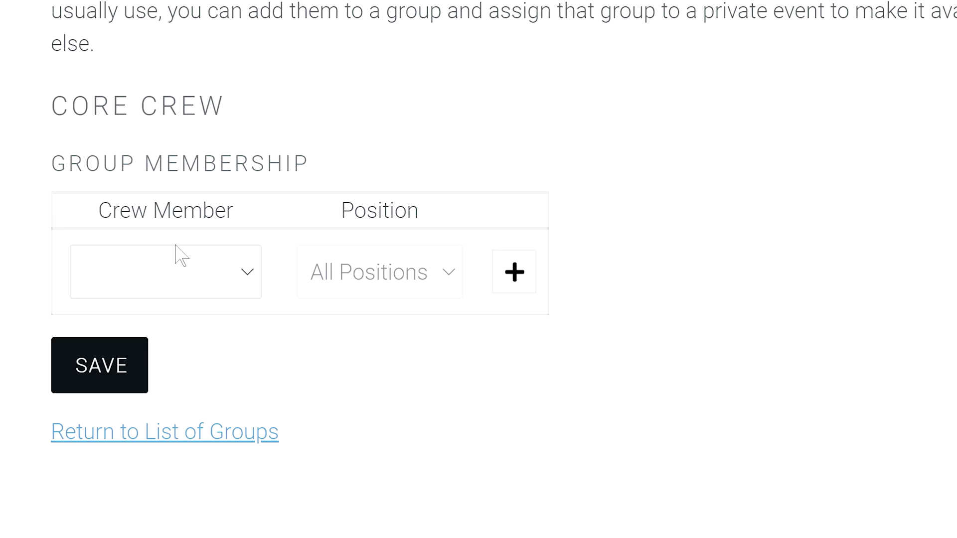
Add the third crew member in the list to Core Crew for the Camera Operator (Tripod) (I3/S4) position
click(162, 359)
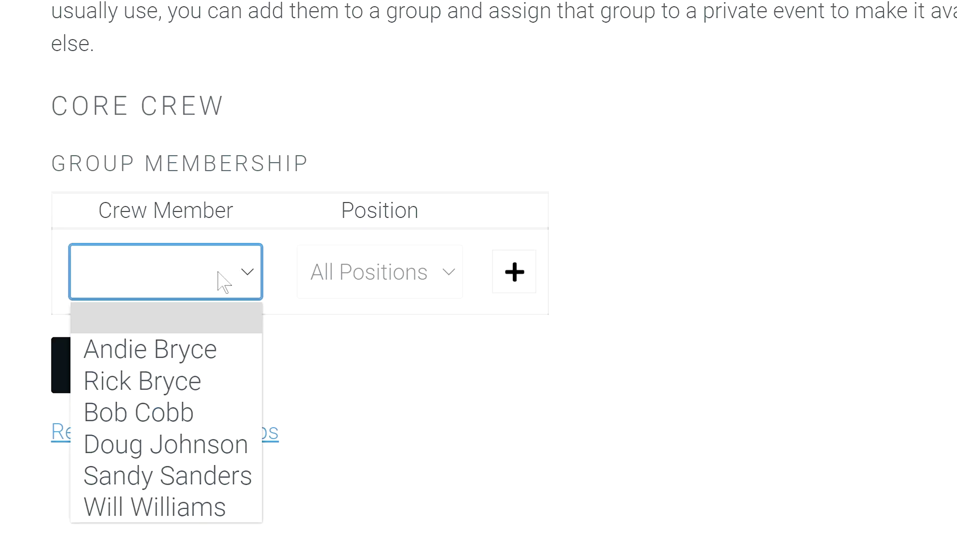
click(190, 412)
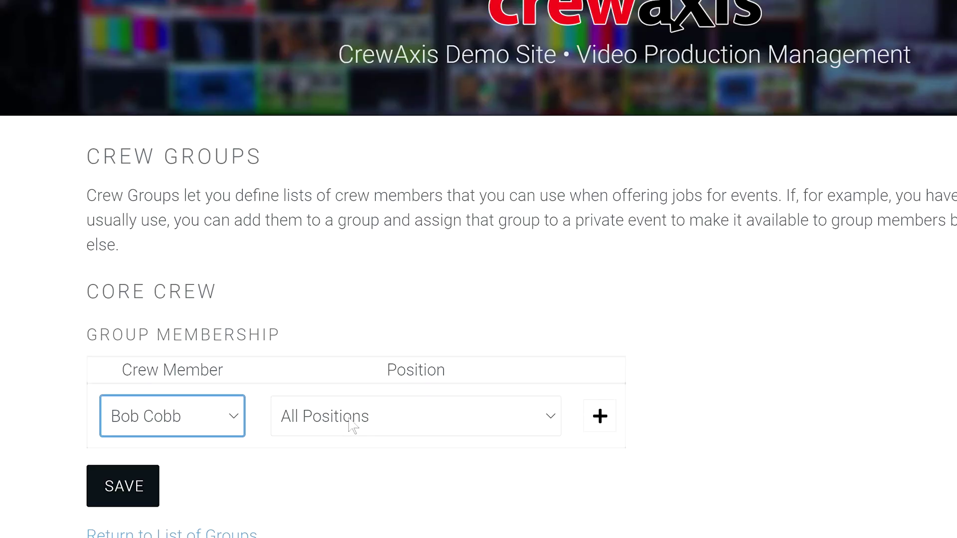
click(231, 359)
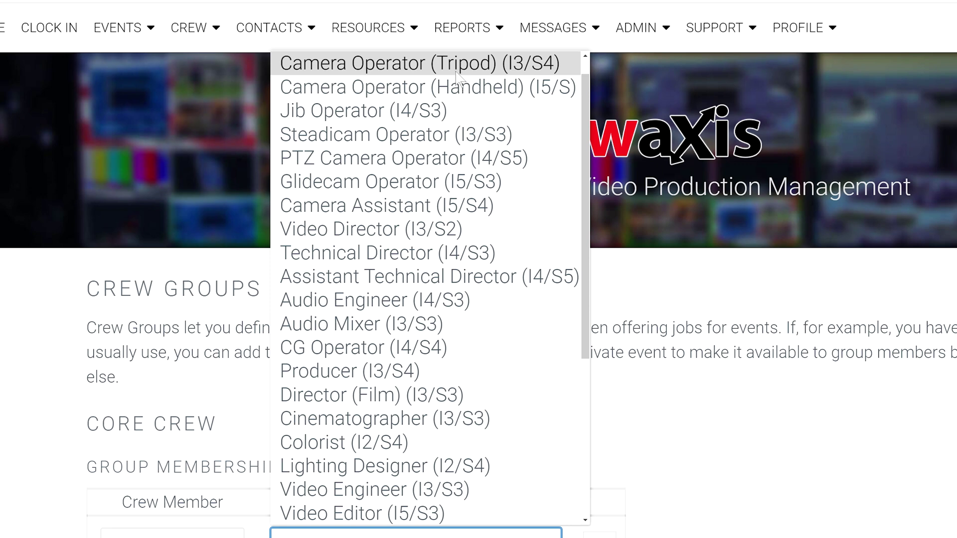
click(458, 78)
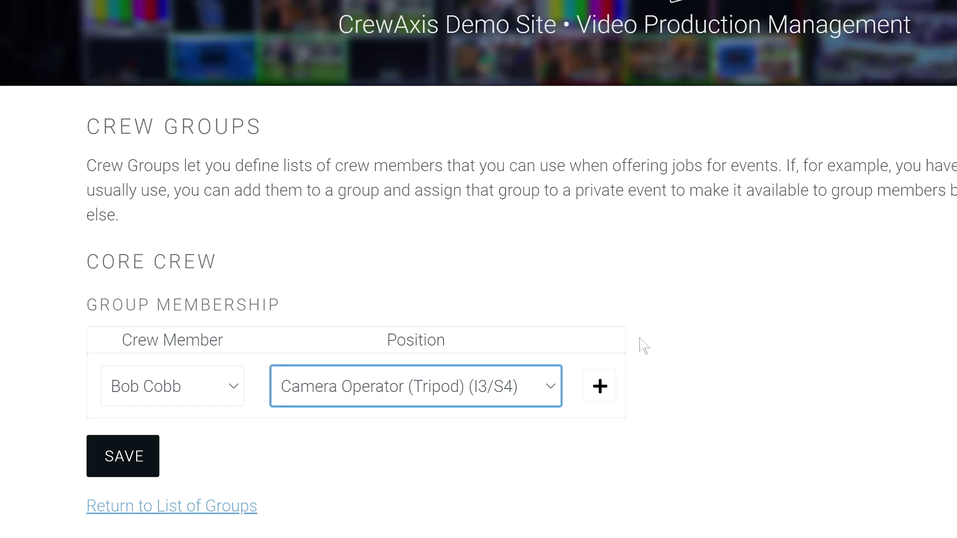
click(598, 391)
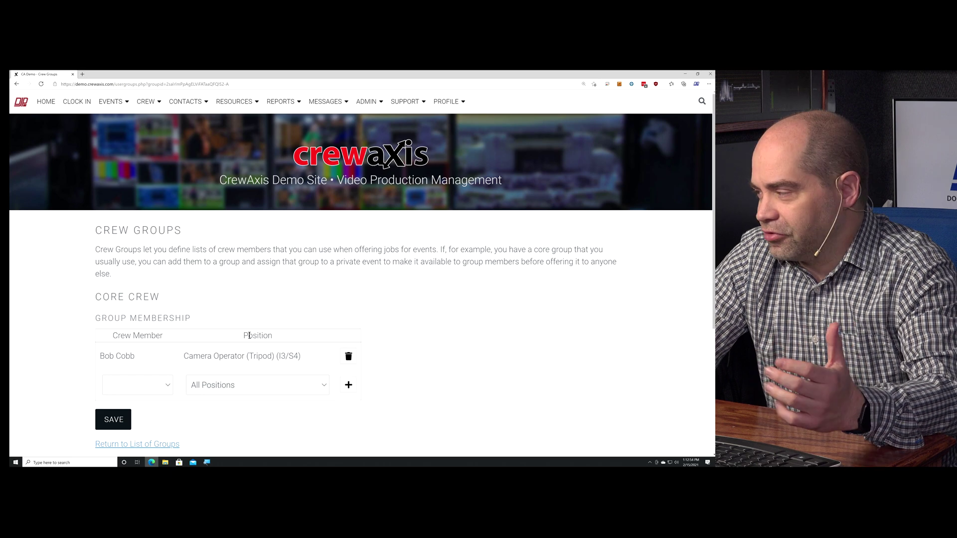
Add the fifth crew member in the list to Core Crew for All Positions
click(131, 393)
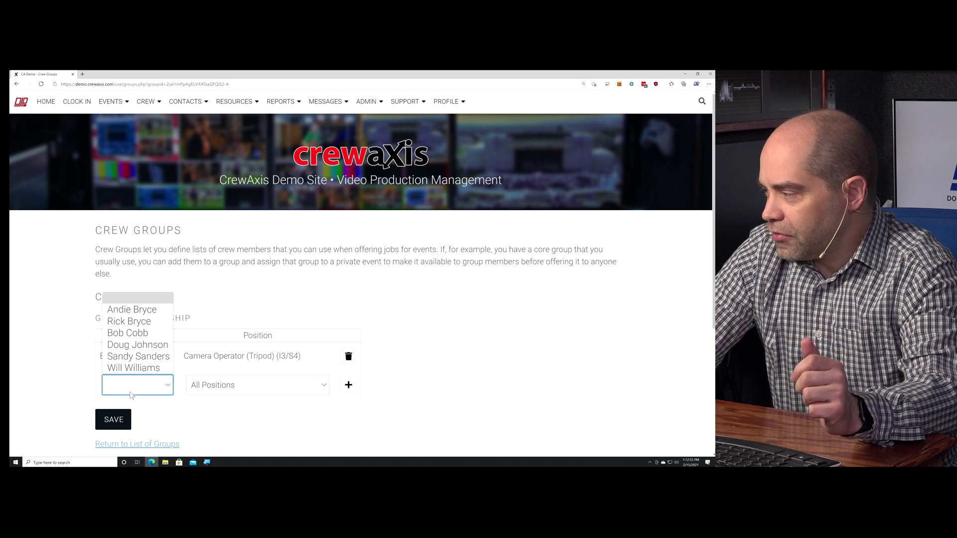
click(138, 356)
scroll(373, 303, down, 1)
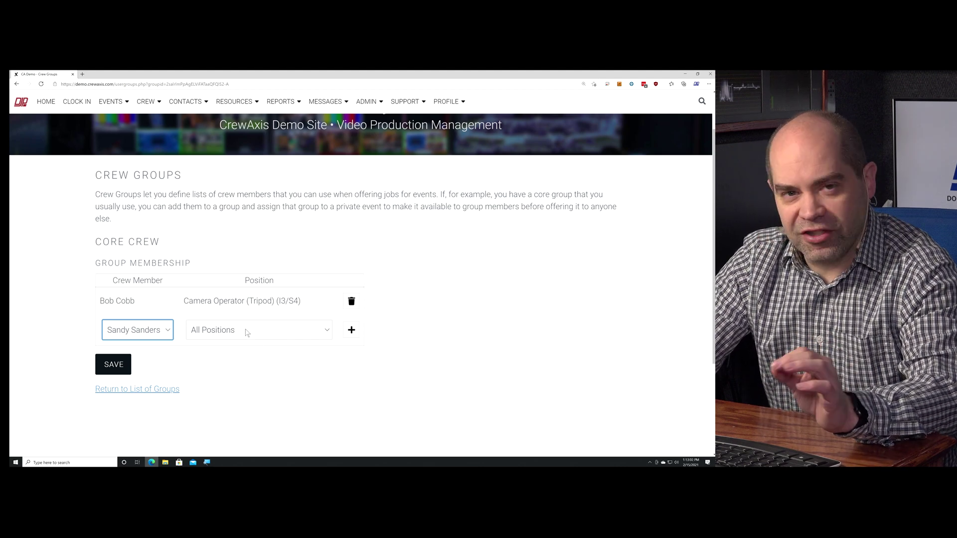
click(353, 331)
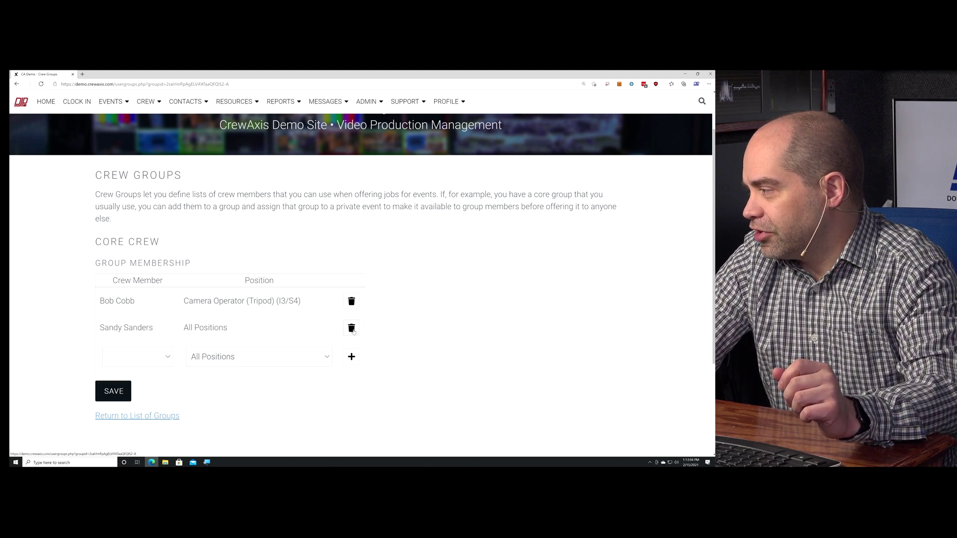
Add the last crew member in the list to Core Crew for All Positions
click(133, 356)
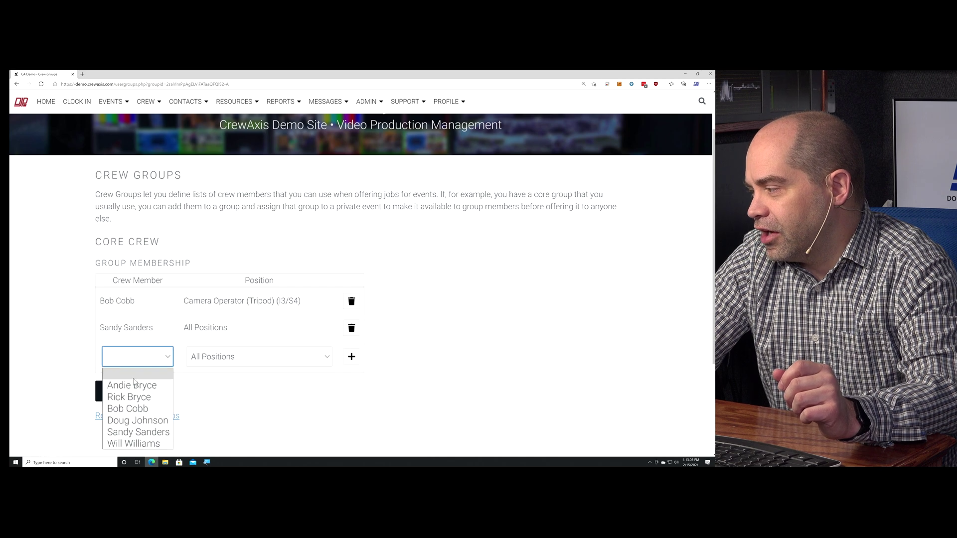
click(147, 444)
click(221, 356)
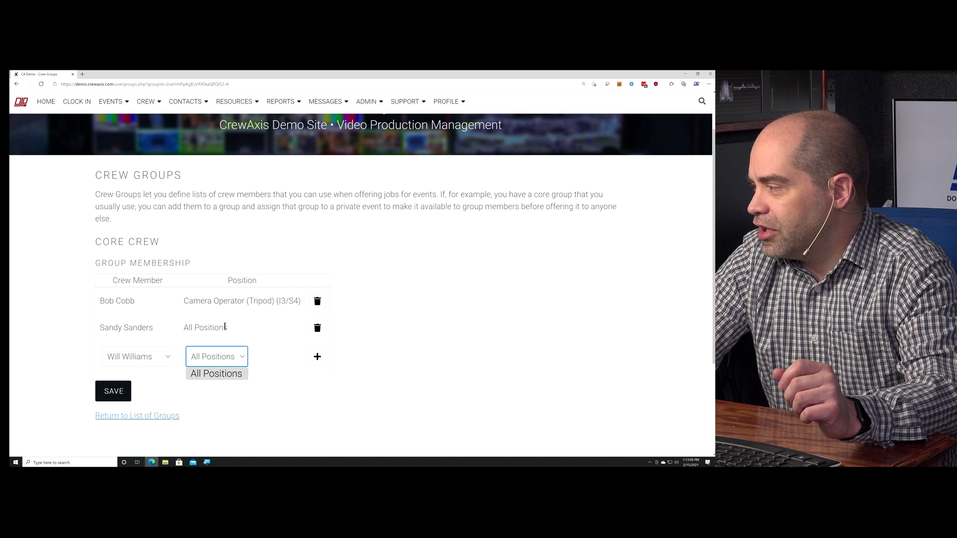
click(225, 377)
click(222, 363)
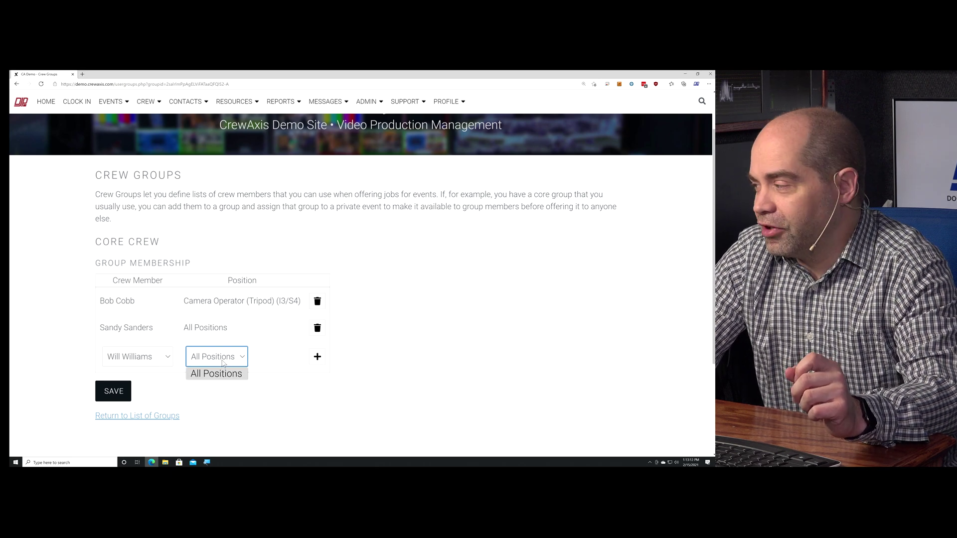
click(225, 400)
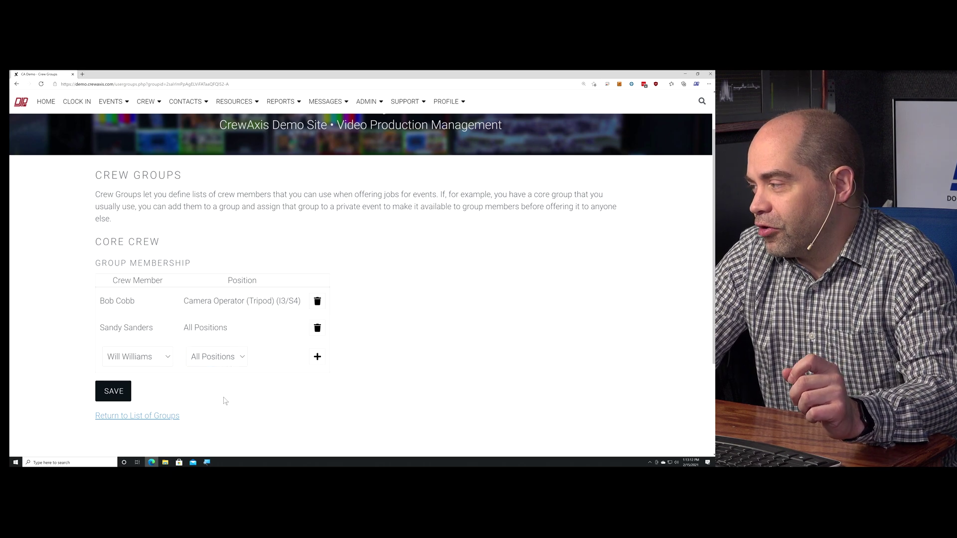
click(318, 357)
Save the Core Crew group membership and review the saved list
scroll(370, 339, down, 1)
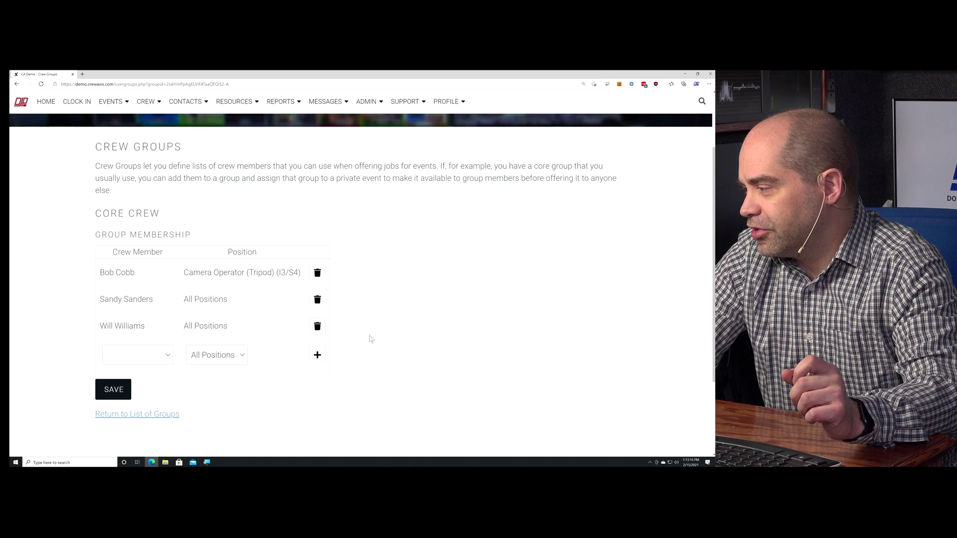
click(112, 362)
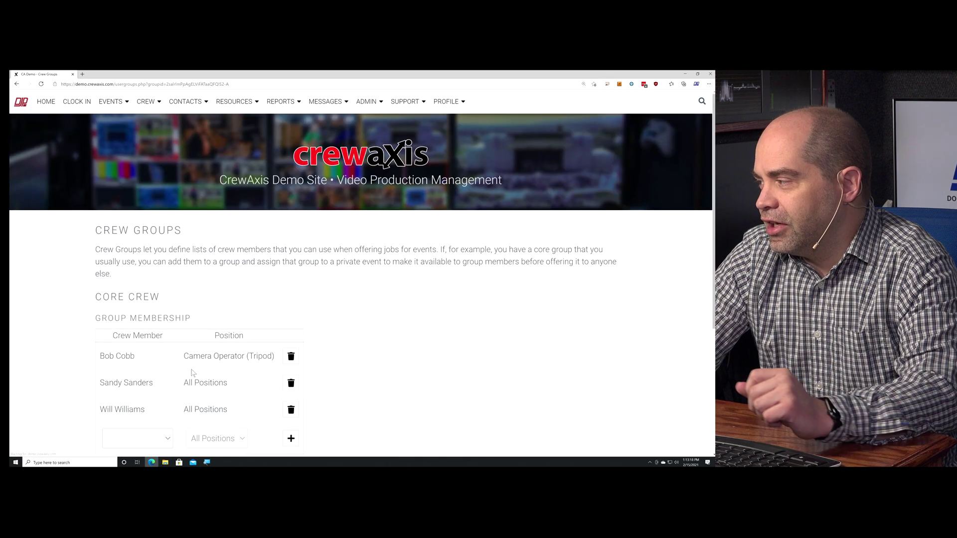
scroll(217, 359, down, 3)
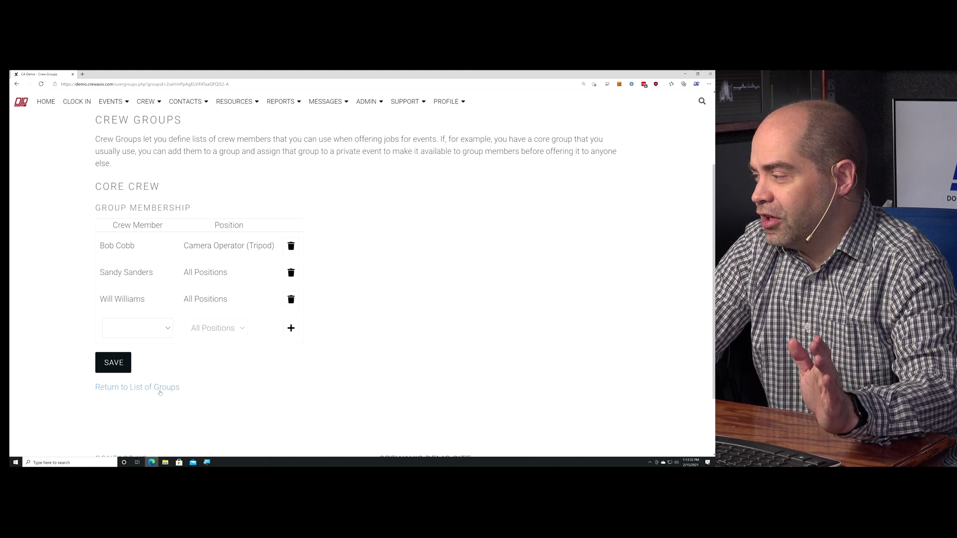
Start a new event named "Business Conference" with the event type Conference
scroll(156, 179, up, 3)
click(110, 101)
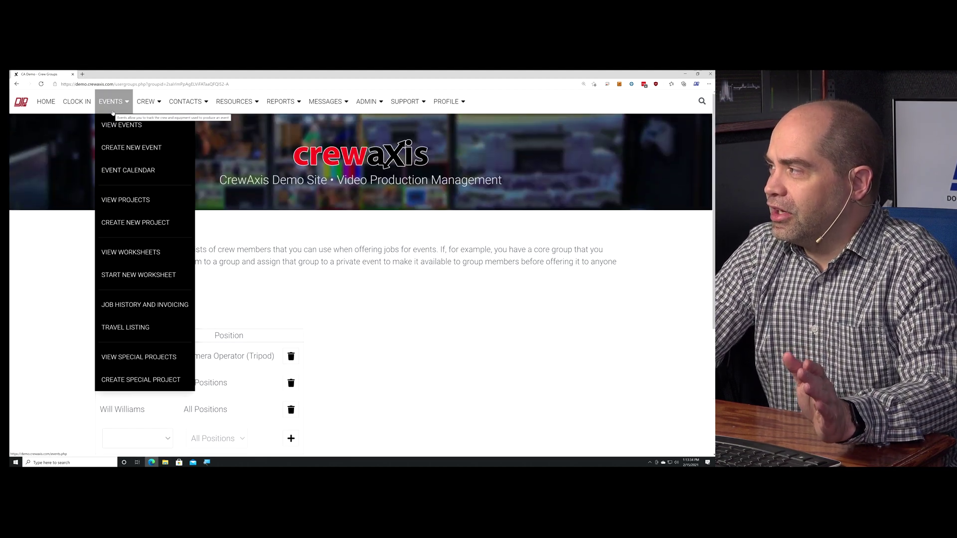
click(123, 148)
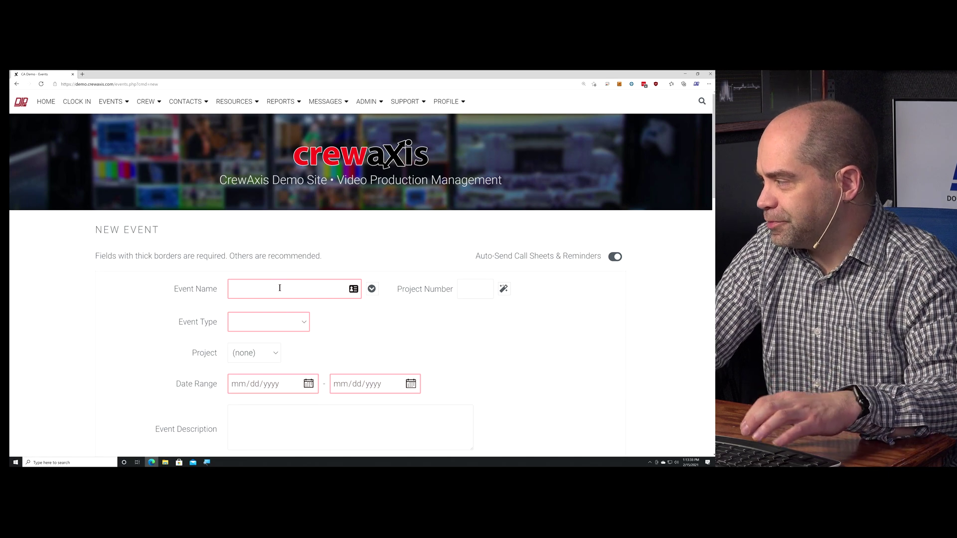
click(279, 288)
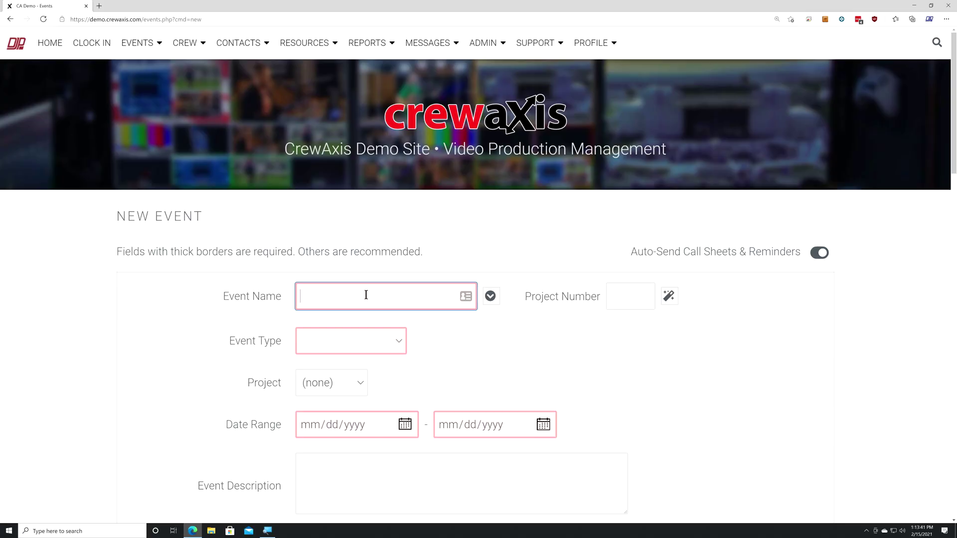
text(Busi)
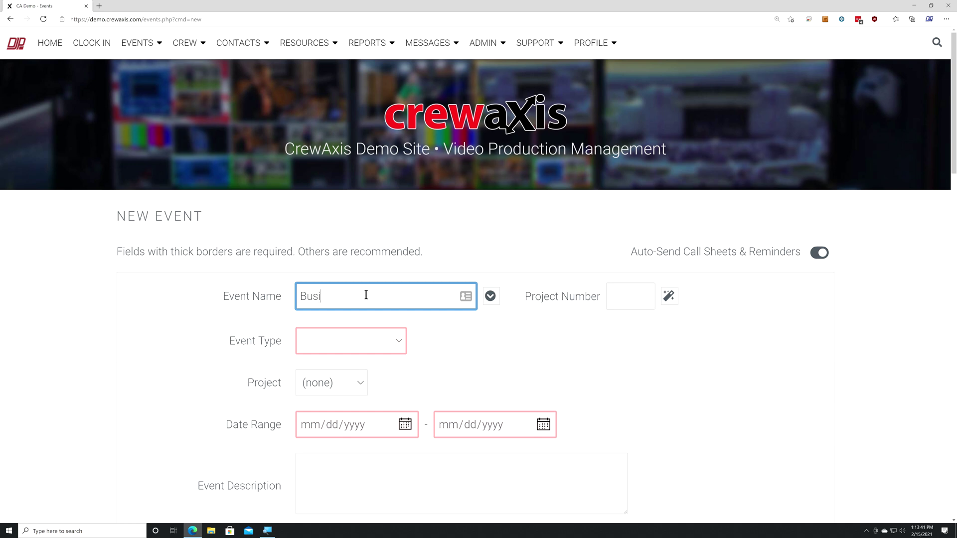
text(ness Conference)
click(356, 333)
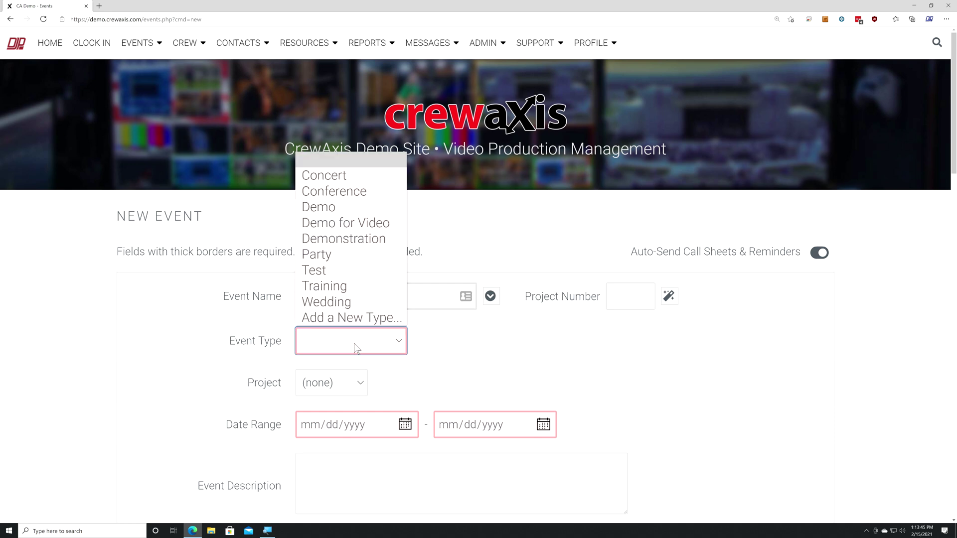
click(333, 190)
Set the event's date range to the single day 03/31/2021
scroll(249, 289, down, 1)
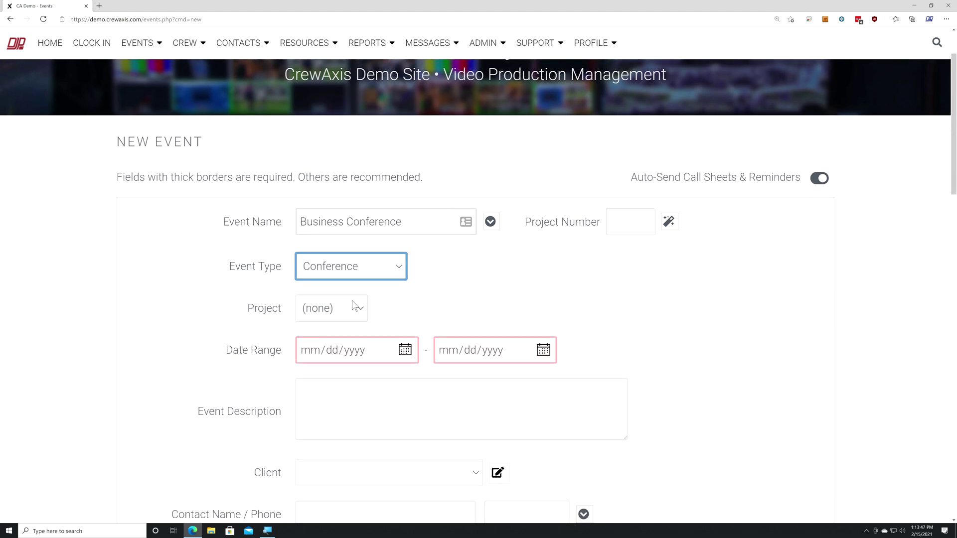
click(404, 350)
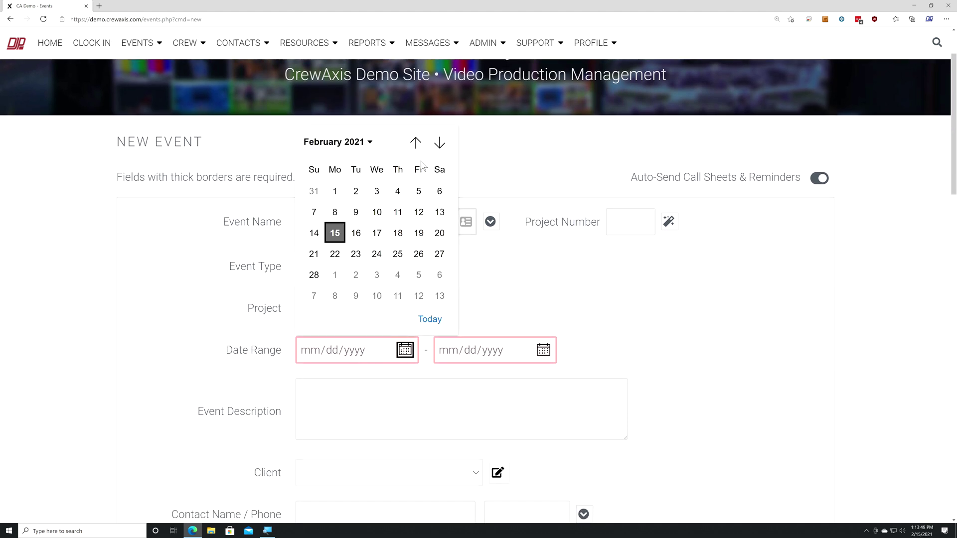
click(439, 143)
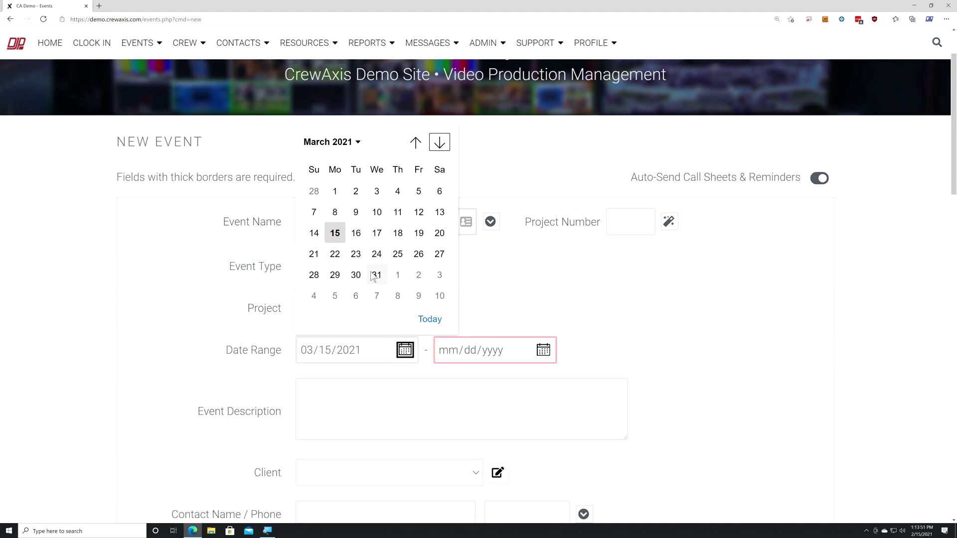
click(376, 275)
click(443, 376)
Fill in the event location's street address, city and state
scroll(443, 375, down, 7)
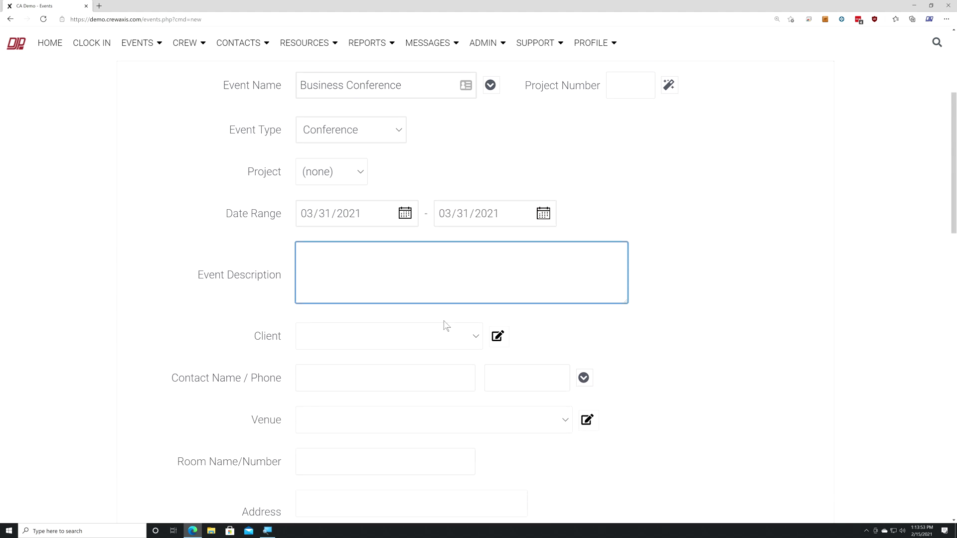
click(347, 250)
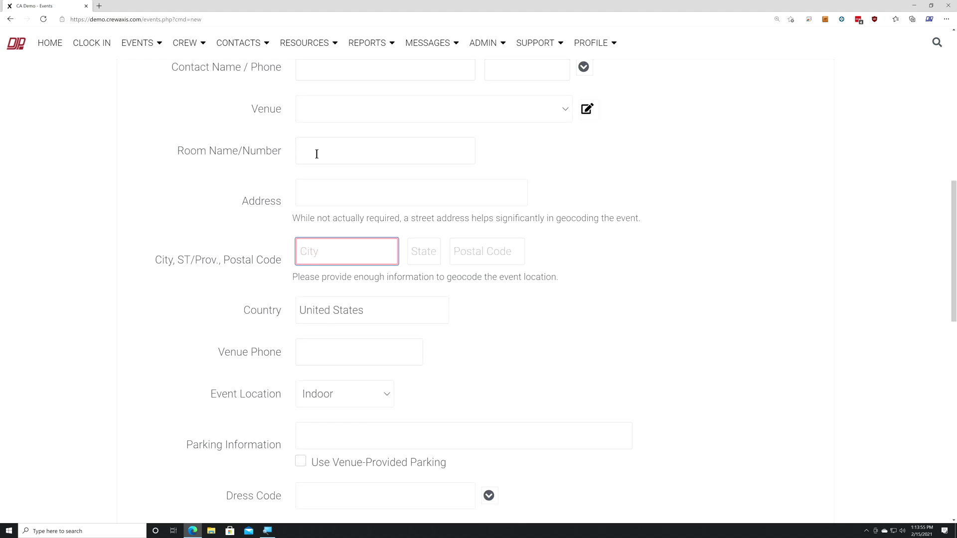
scroll(333, 135, up, 1)
click(319, 264)
text(123 N Main)
key(Tab)
text(Orem)
key(Tab)
text(UT)
key(Tab)
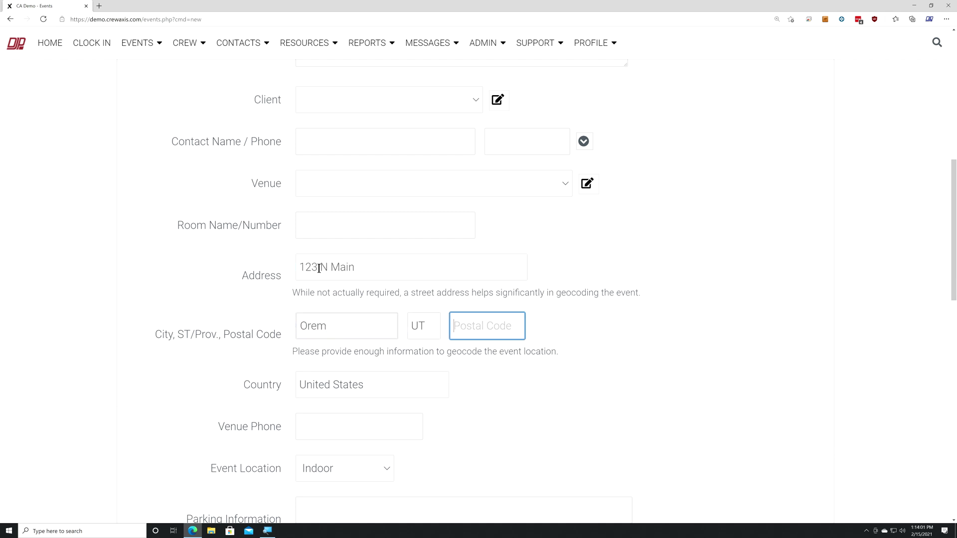
Restrict the event's visibility to hired crew plus the Core Crew group, with no availability date so it applies immediately
scroll(209, 299, down, 6)
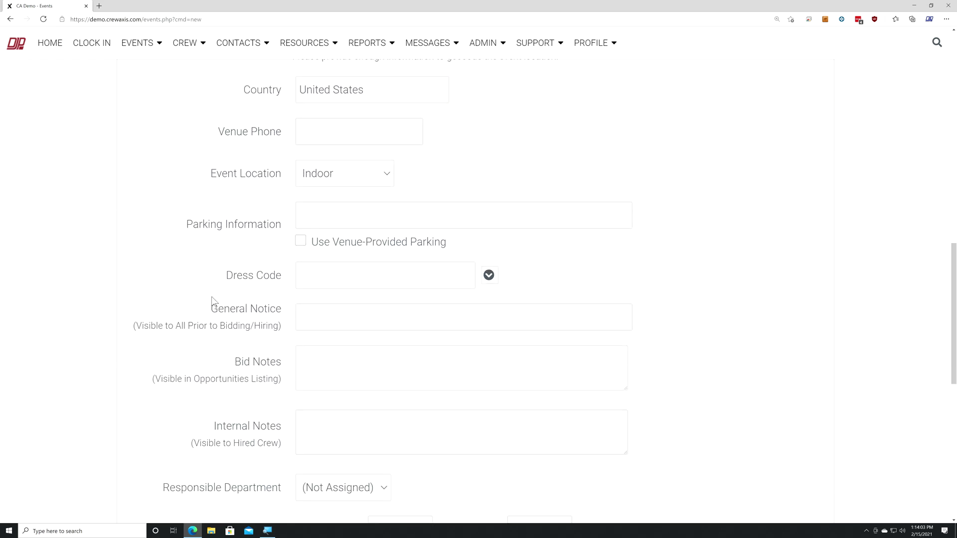
scroll(235, 244, down, 7)
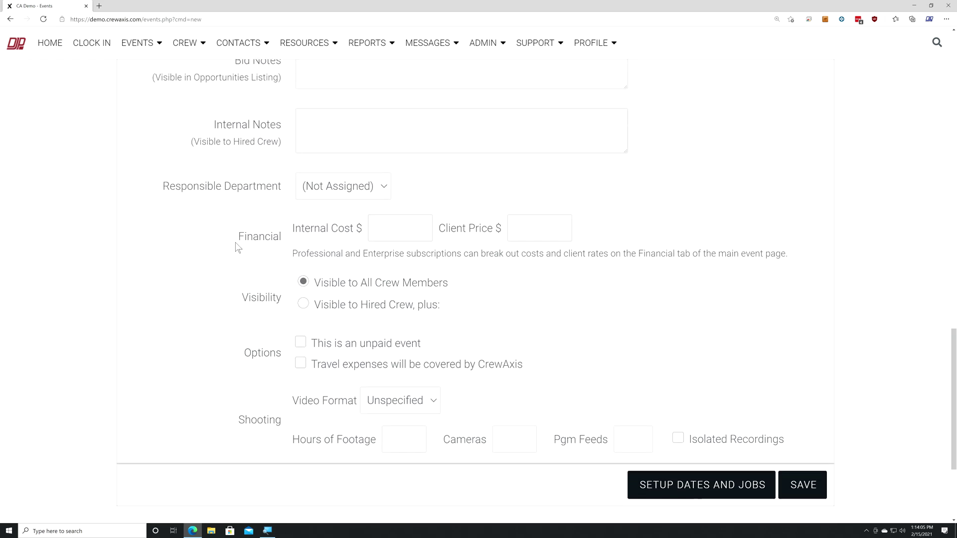
scroll(238, 248, down, 2)
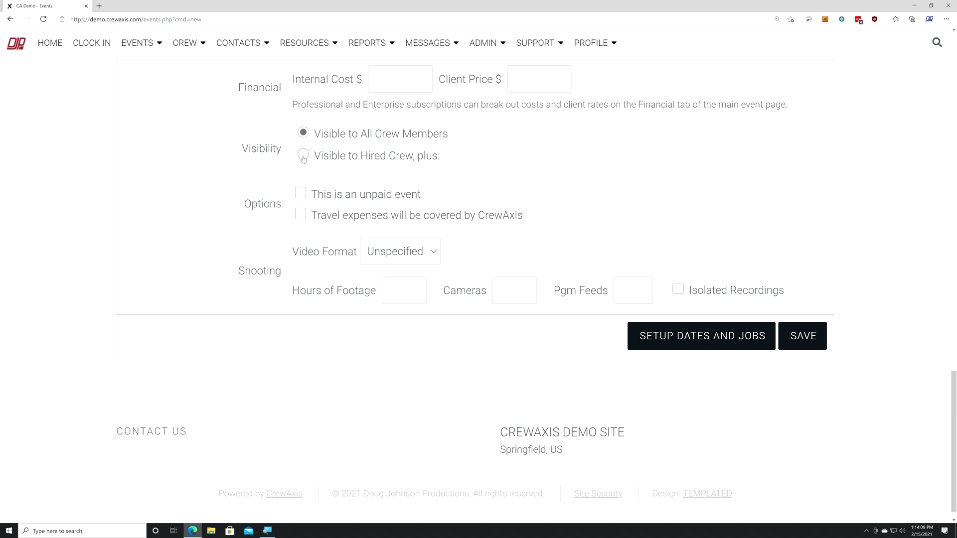
click(303, 155)
click(385, 212)
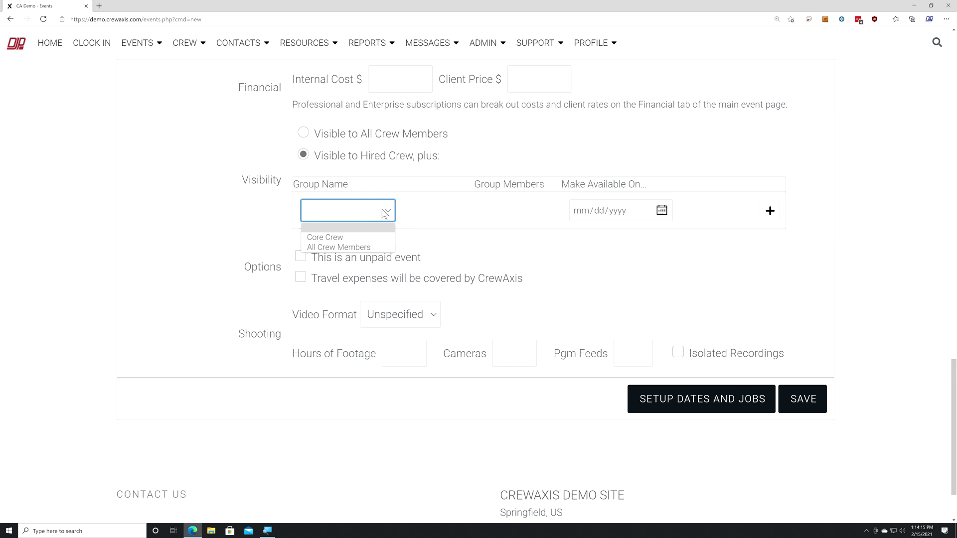
click(333, 241)
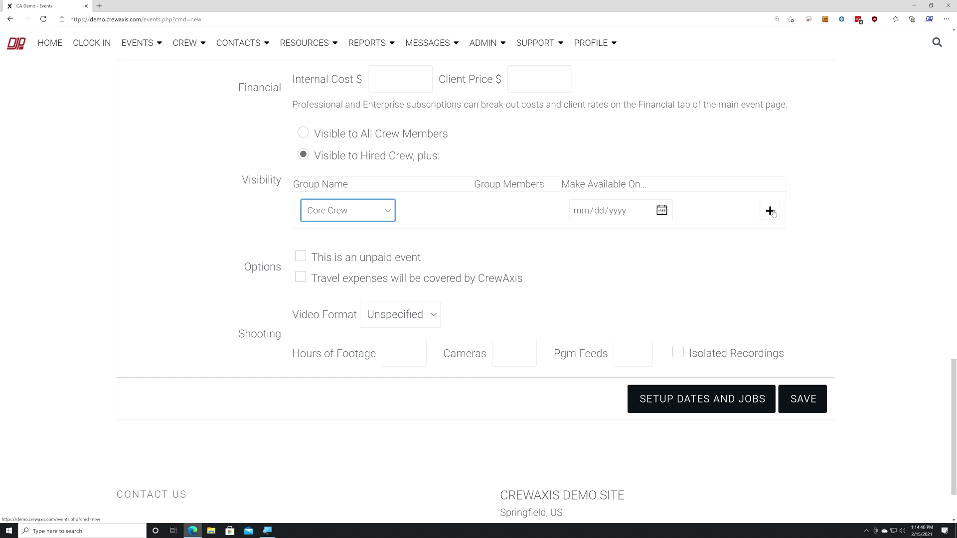
click(579, 225)
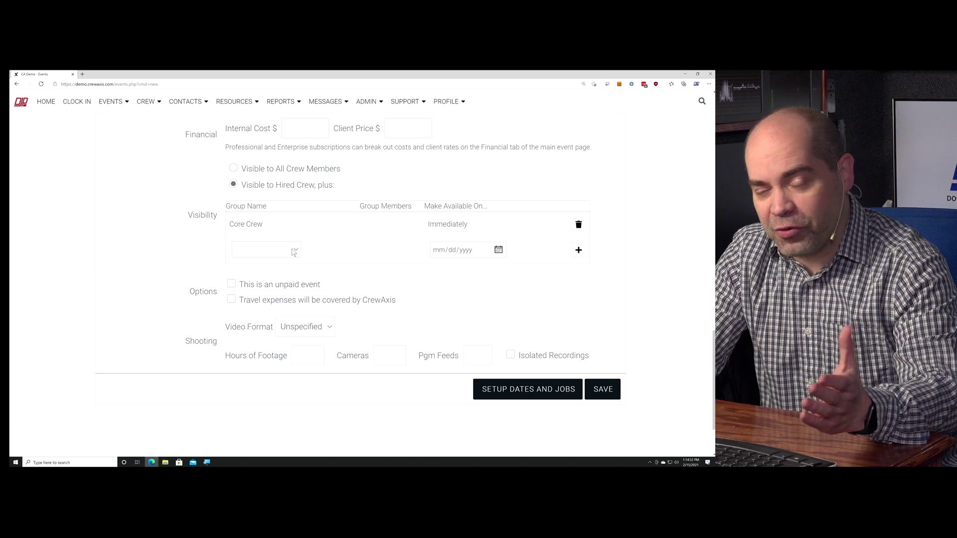
Add the All Crew Members group to the event's visibility, available from 03/17/2021
click(295, 253)
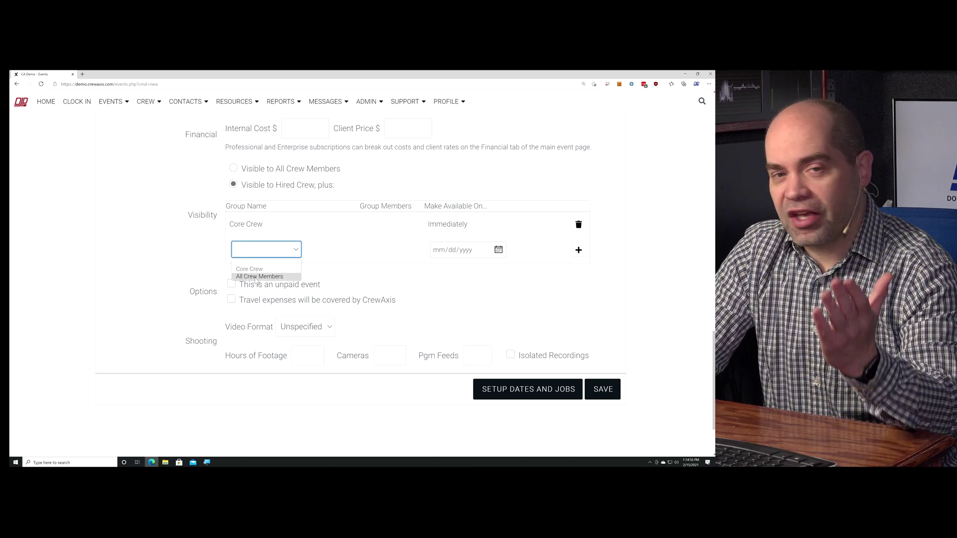
click(256, 277)
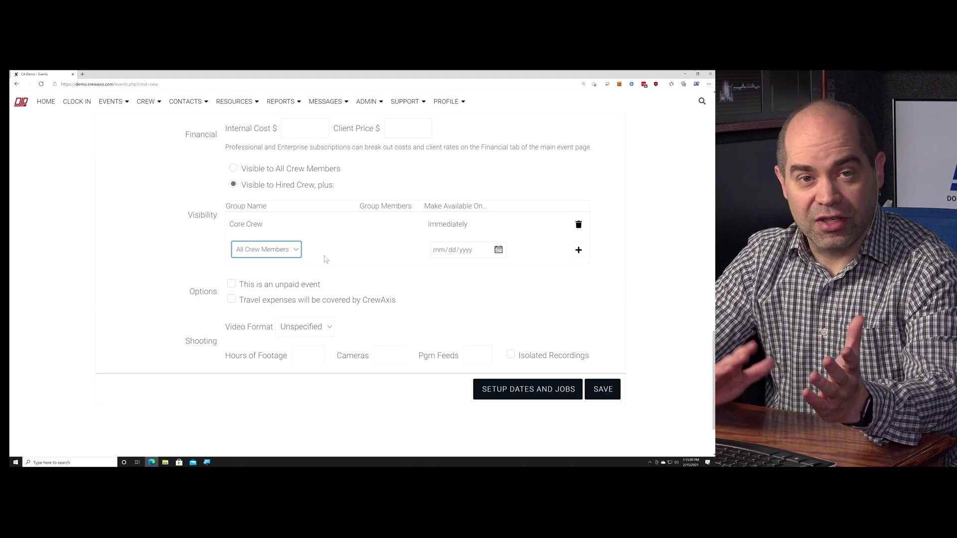
click(441, 255)
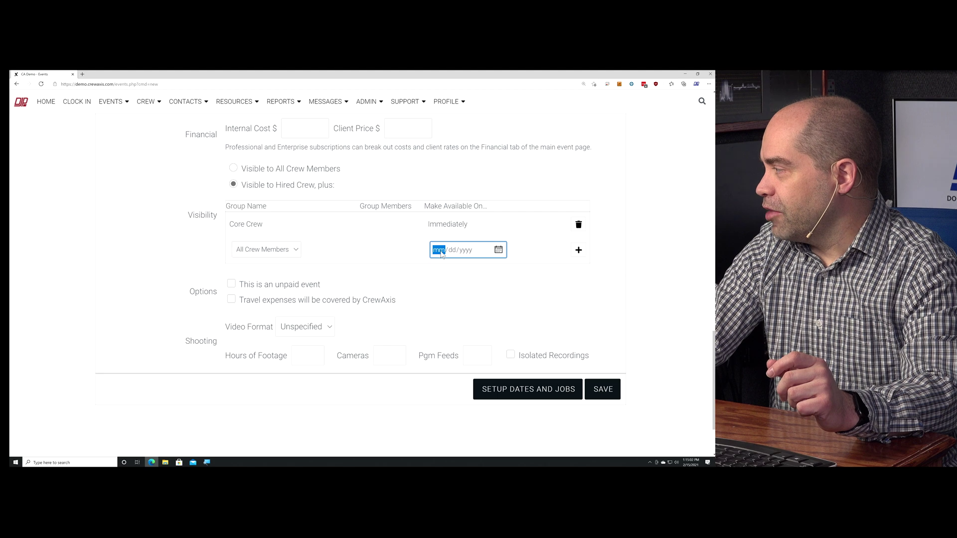
click(499, 250)
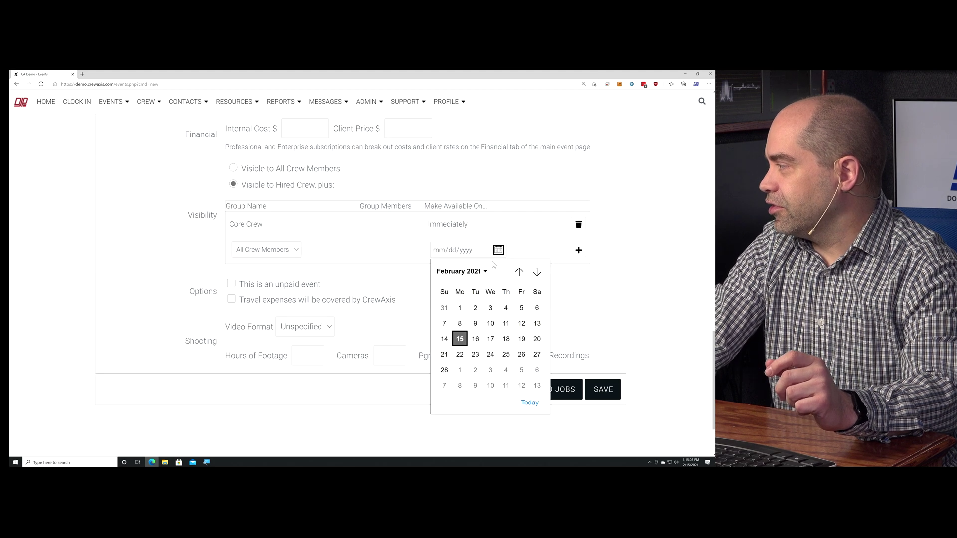
click(518, 272)
click(519, 272)
double_click(535, 273)
click(536, 273)
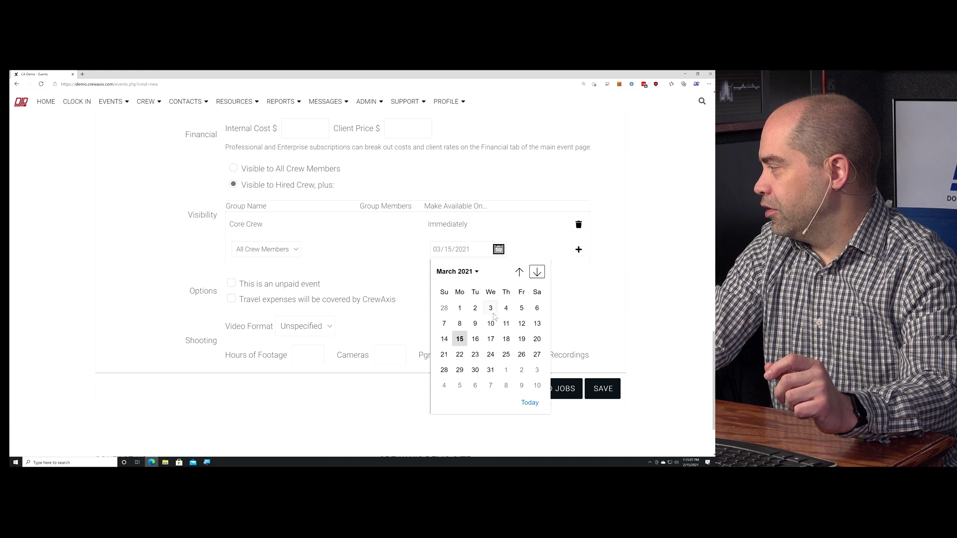
click(490, 340)
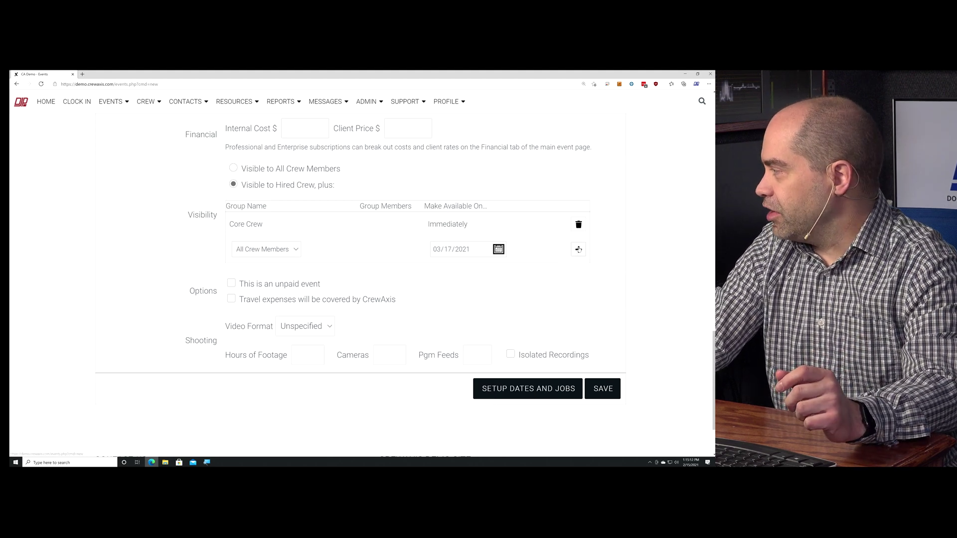
click(578, 249)
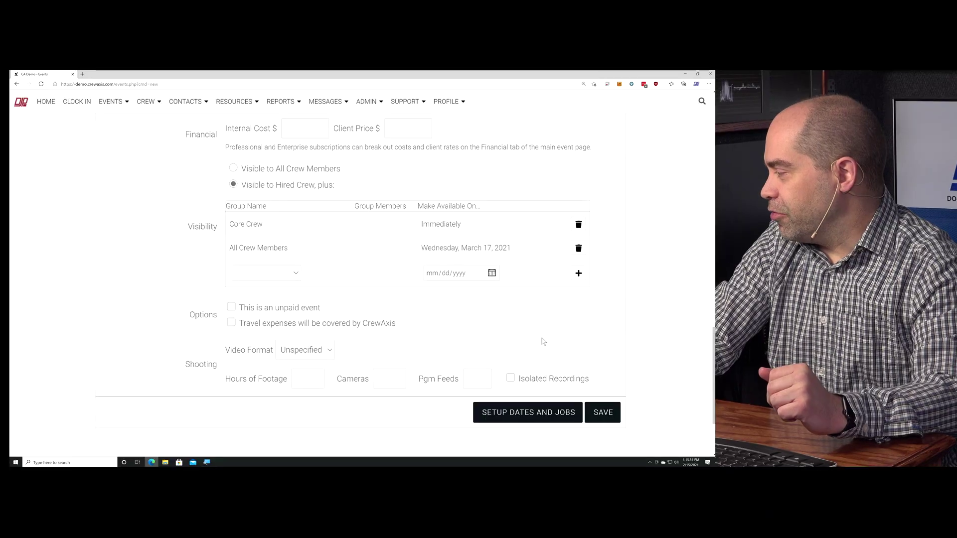
Proceed to the dates and jobs setup and set the day's call time to 9:00 AM, start to 10:00 AM and end to 2:00 PM
scroll(540, 339, down, 2)
click(526, 359)
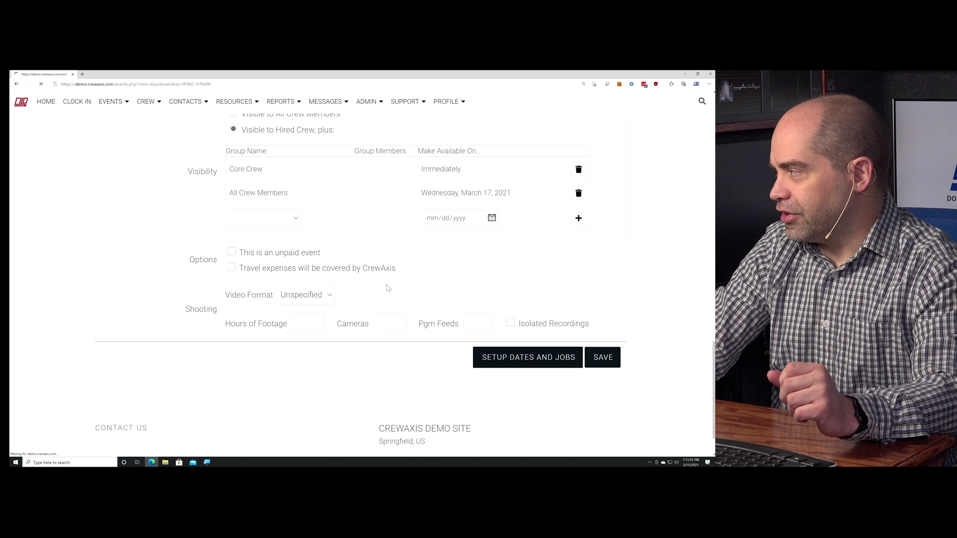
scroll(286, 293, down, 3)
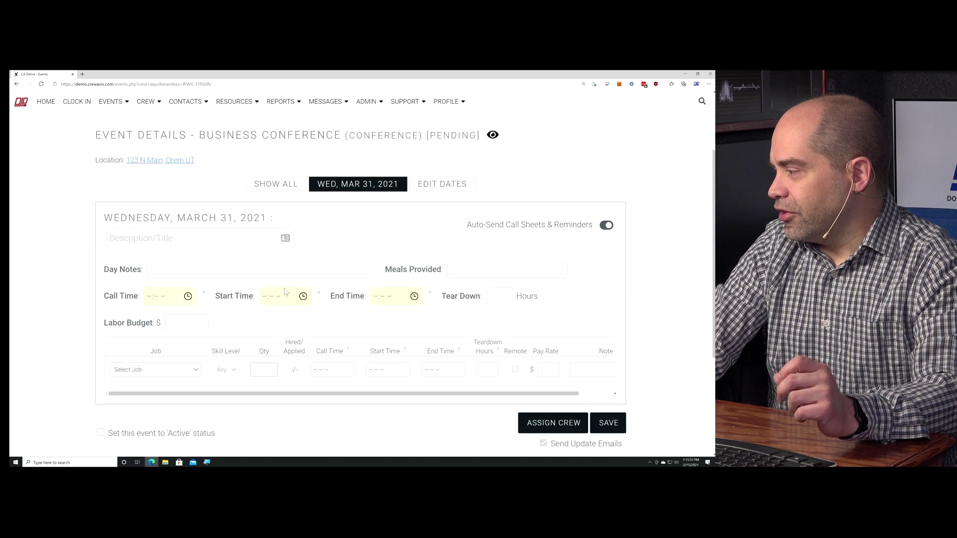
click(149, 286)
text(900a)
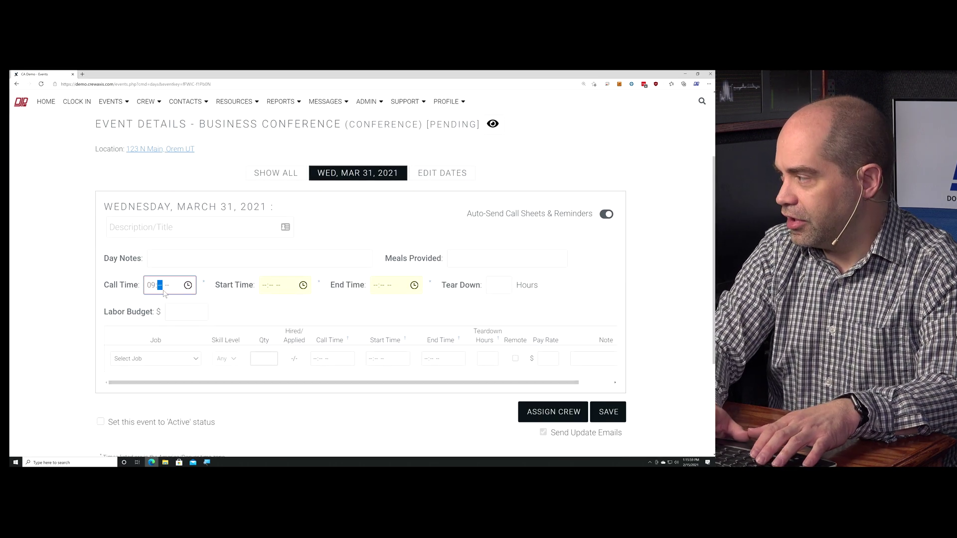
key(Tab)
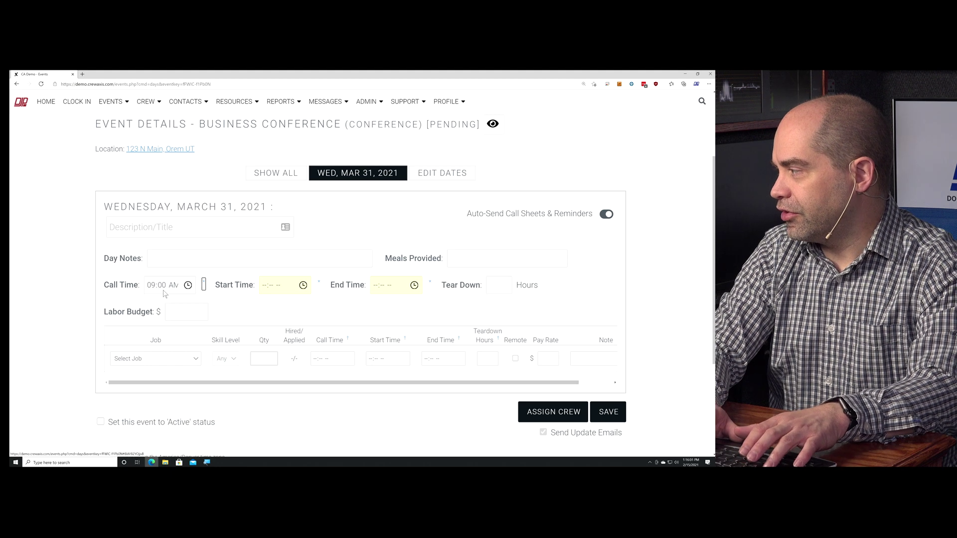
key(Tab)
text(1000a)
key(Tab)
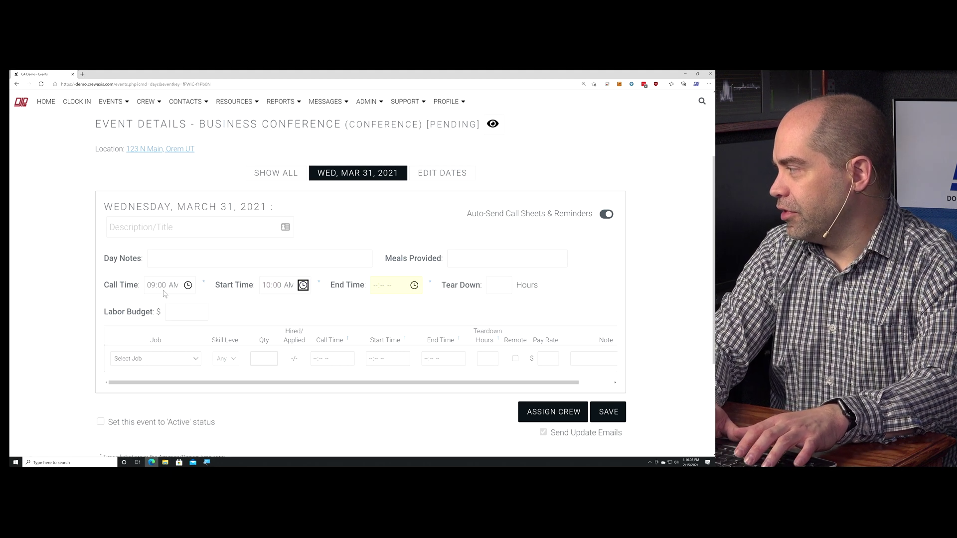
key(Tab)
text(200p)
key(Tab)
Add jobs for three Camera Operators (Tripod), one Technical Director and one Audio Mixer to the day
scroll(166, 294, down, 1)
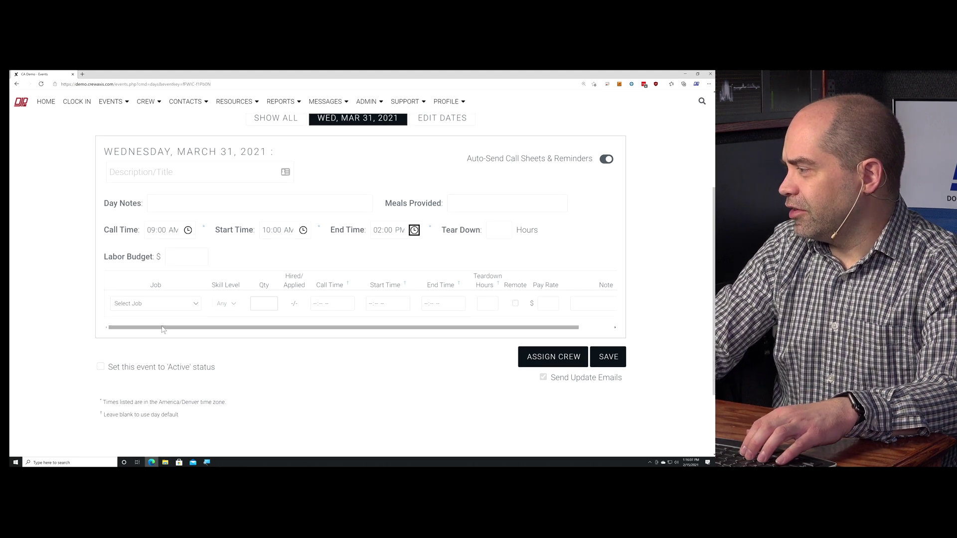
click(178, 304)
click(158, 321)
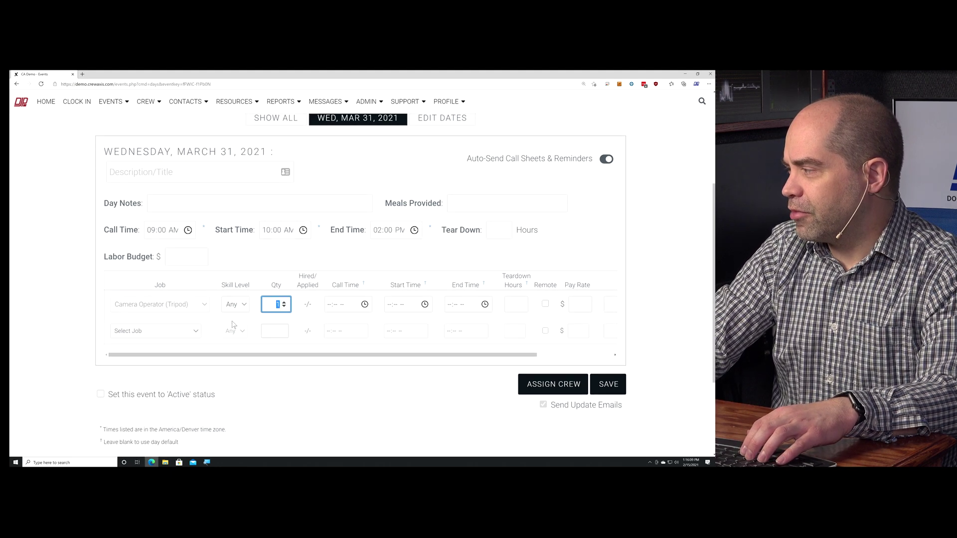
click(200, 327)
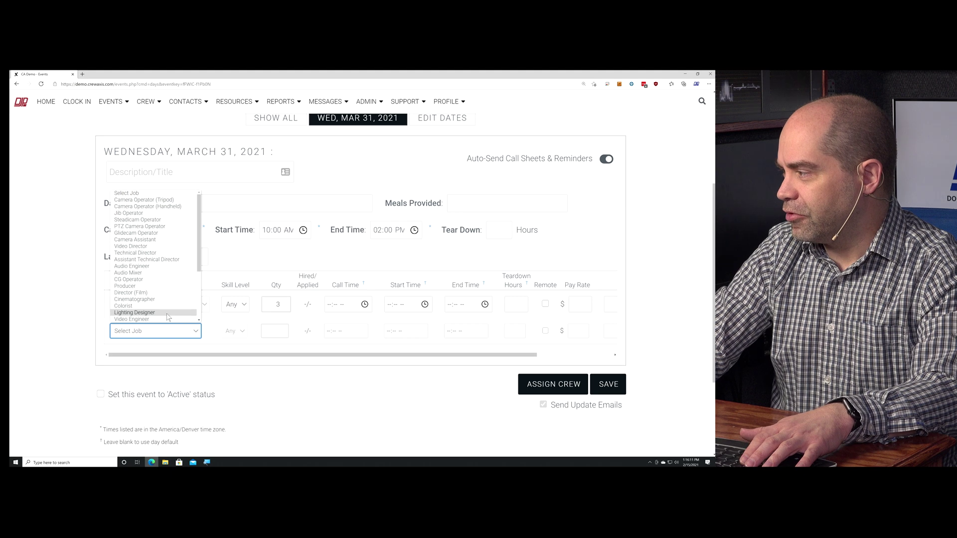
click(146, 253)
click(154, 359)
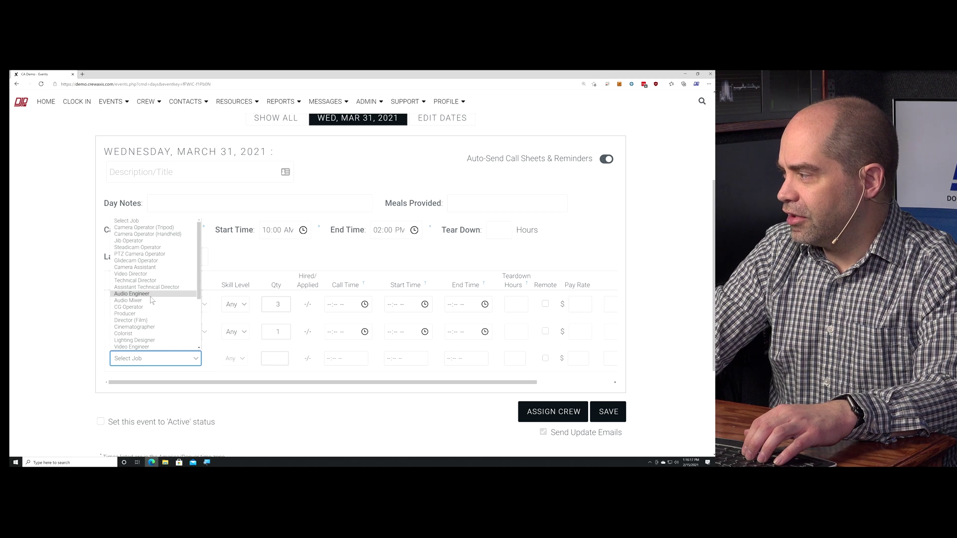
click(151, 300)
Set the event to Active status and save its dates and jobs
scroll(568, 426, down, 3)
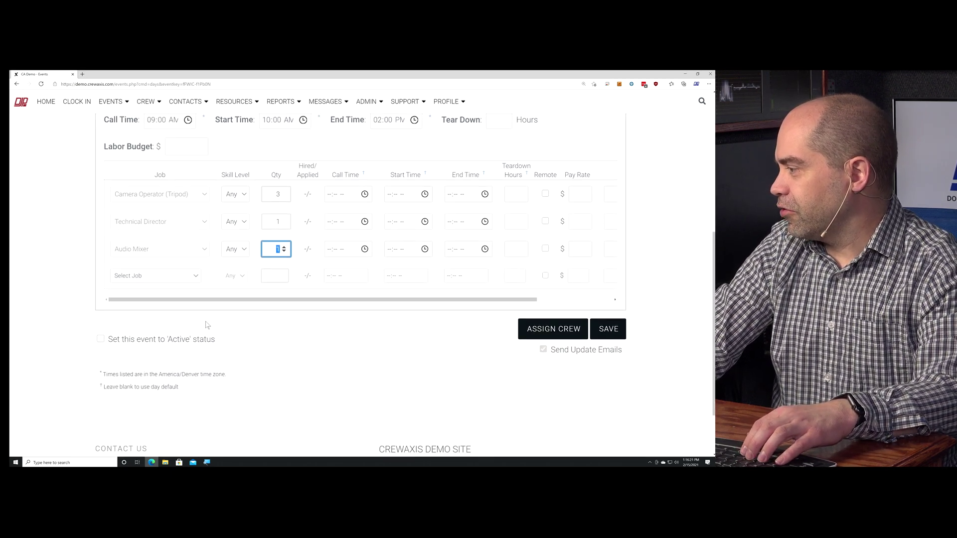
click(154, 339)
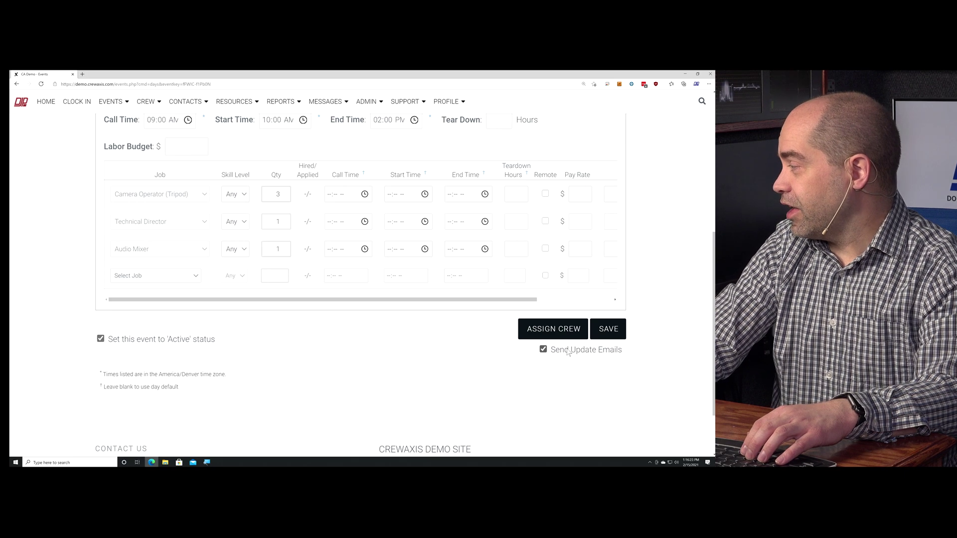
click(603, 331)
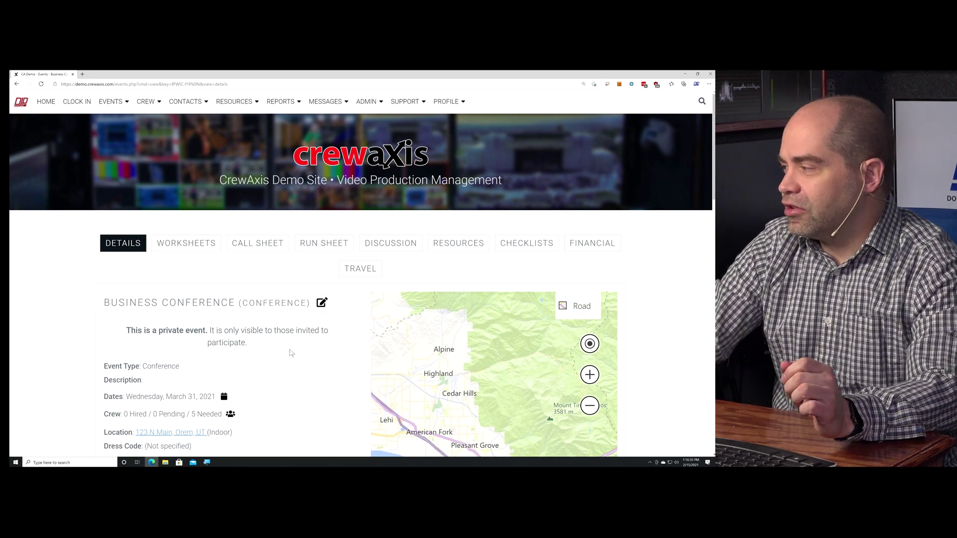
Review the saved event's details and its visibility list, checking each group's start of visibility, member count and who added it
scroll(244, 354, down, 6)
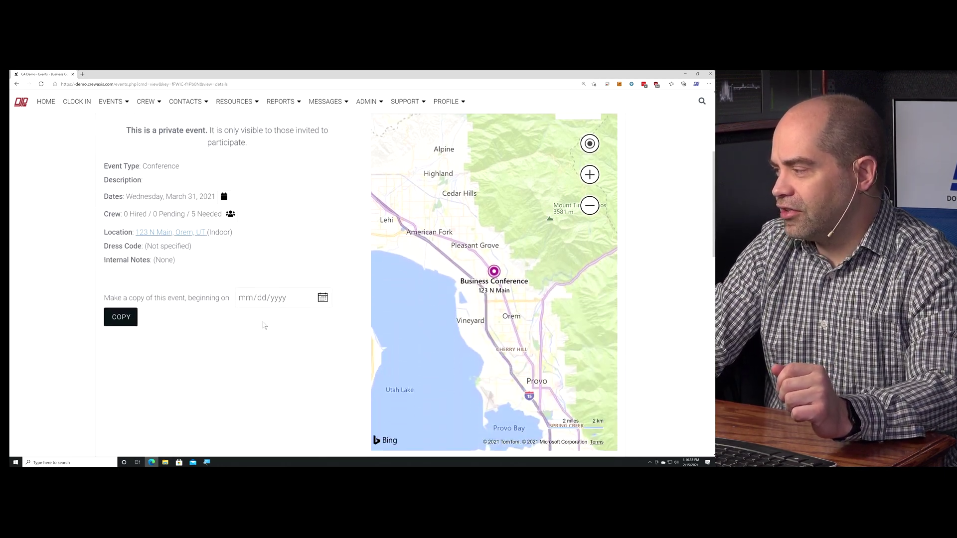
scroll(258, 321, down, 3)
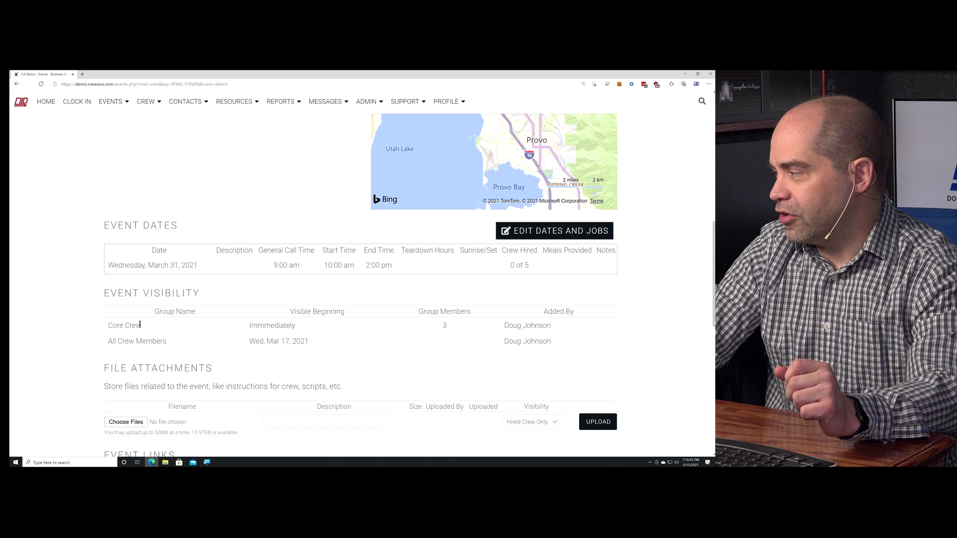
drag(244, 326, 301, 328)
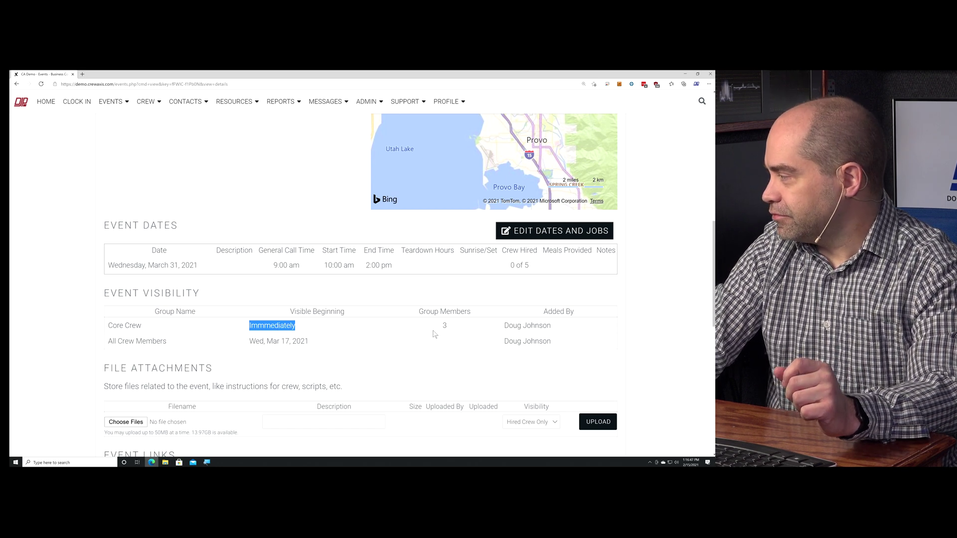
click(445, 327)
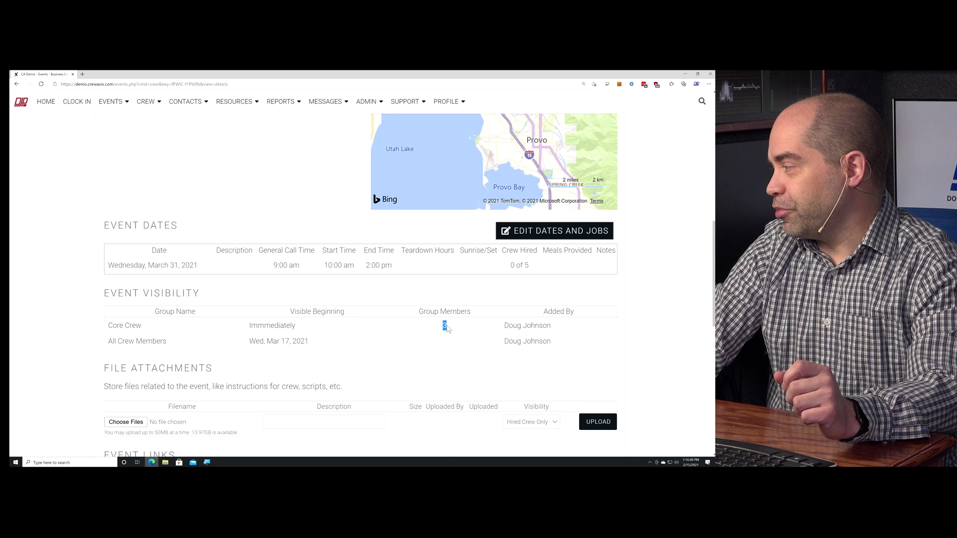
double_click(512, 325)
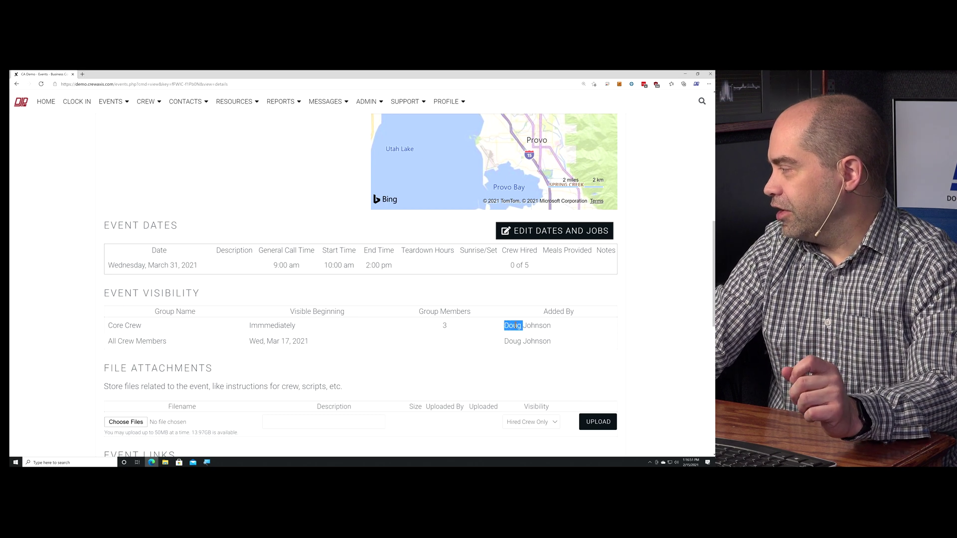
click(524, 326)
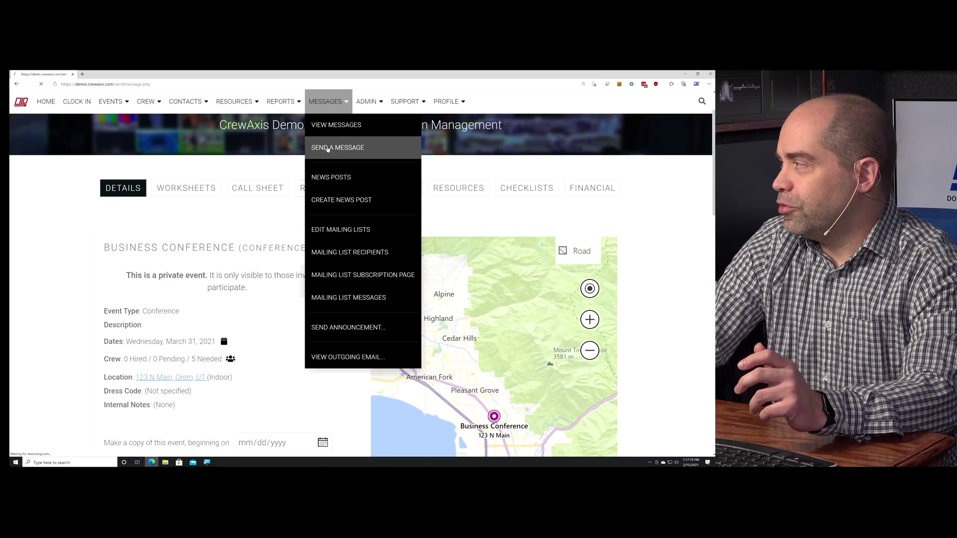
Start a new message, filter its recipients to the Core Crew group and preview the matching members
click(329, 147)
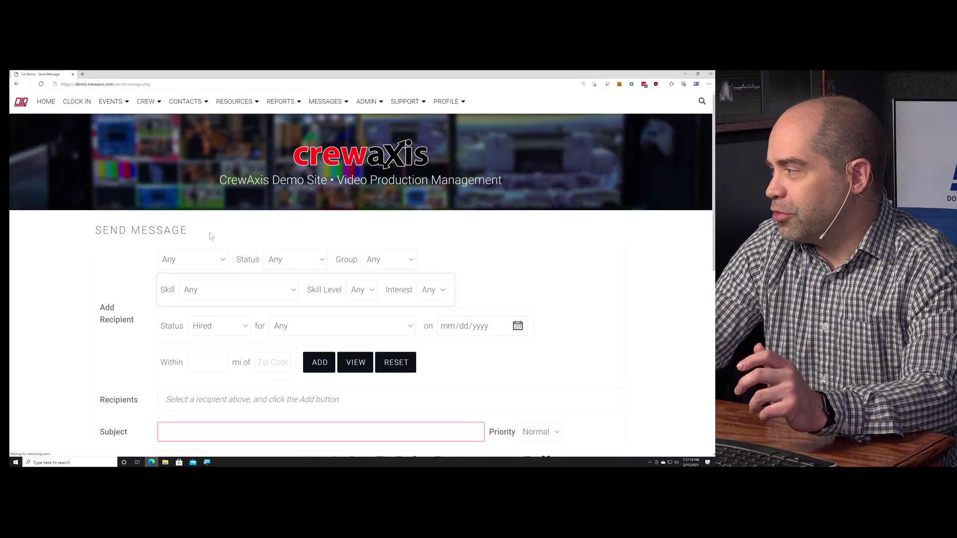
scroll(275, 215, down, 2)
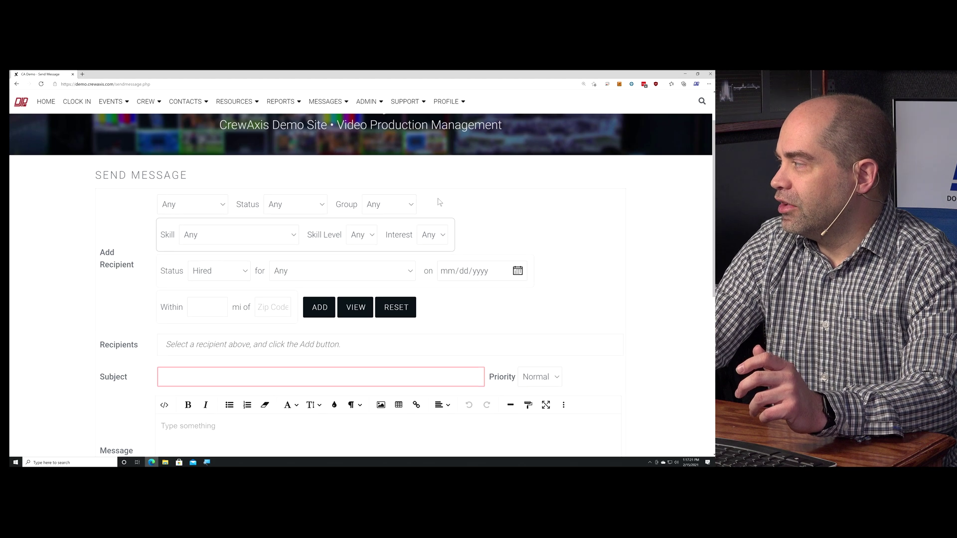
click(405, 204)
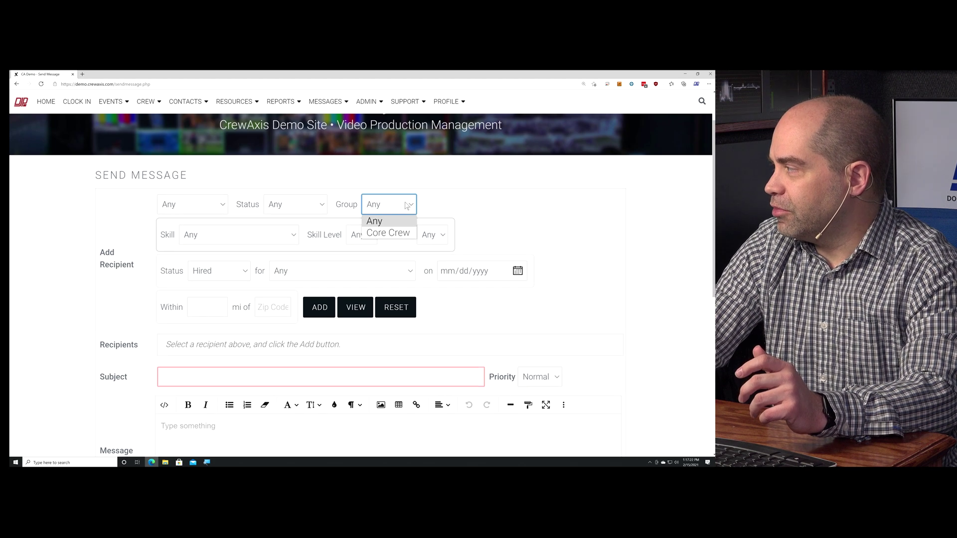
click(383, 233)
click(355, 307)
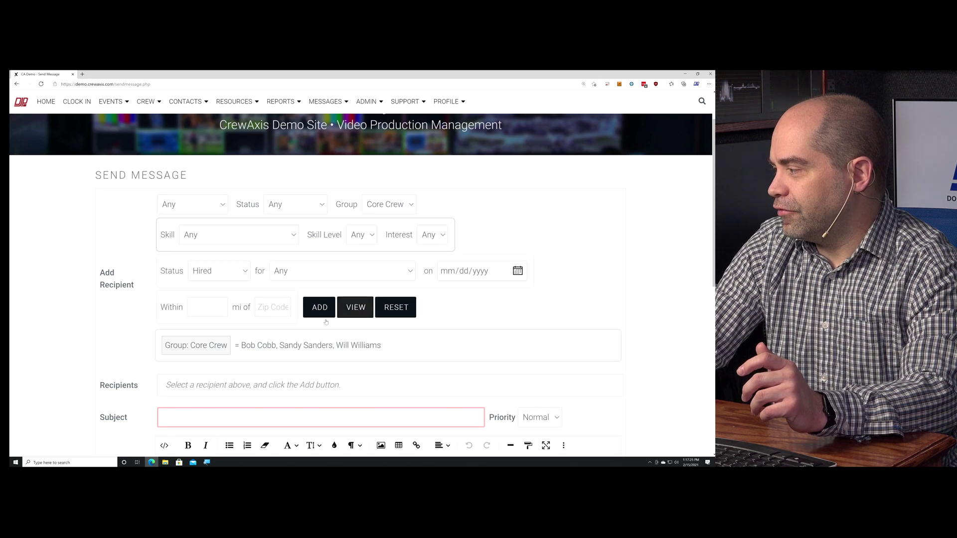